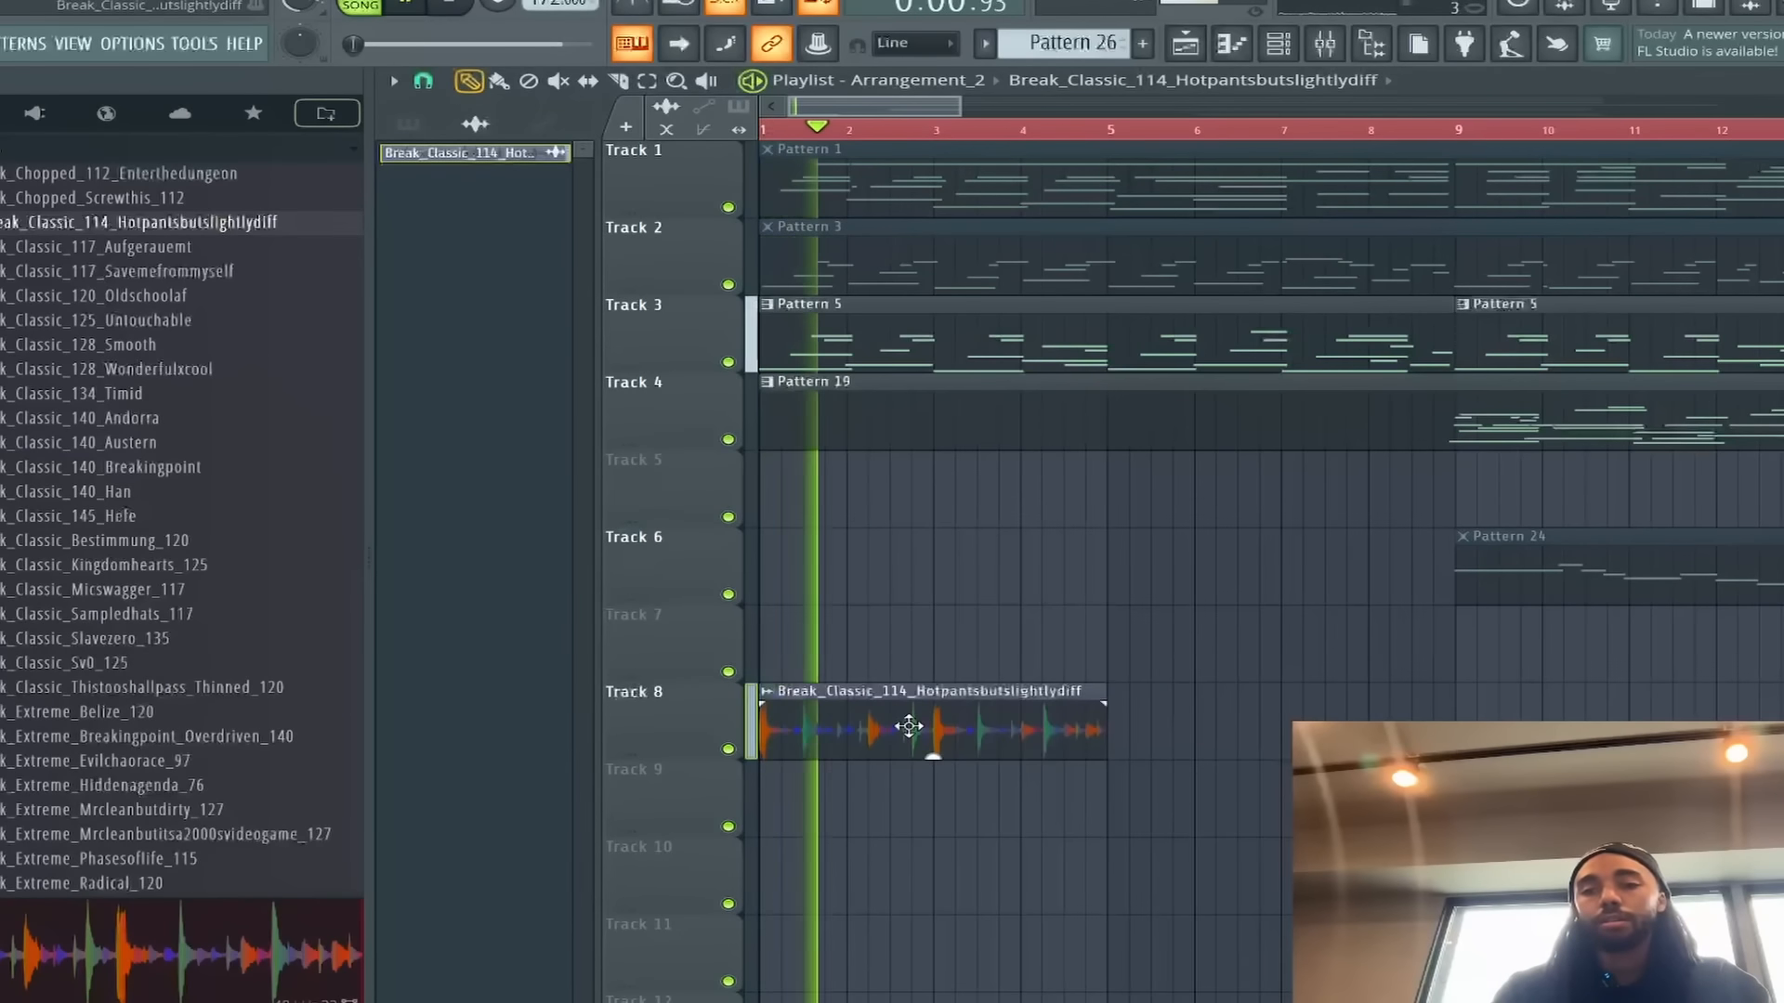
Time-stretch the Break_Classic_114_Hotpantsbutslightlydiff clip on Track 8 to a length of 2 bars.
double_click(909, 727)
right_click(1078, 371)
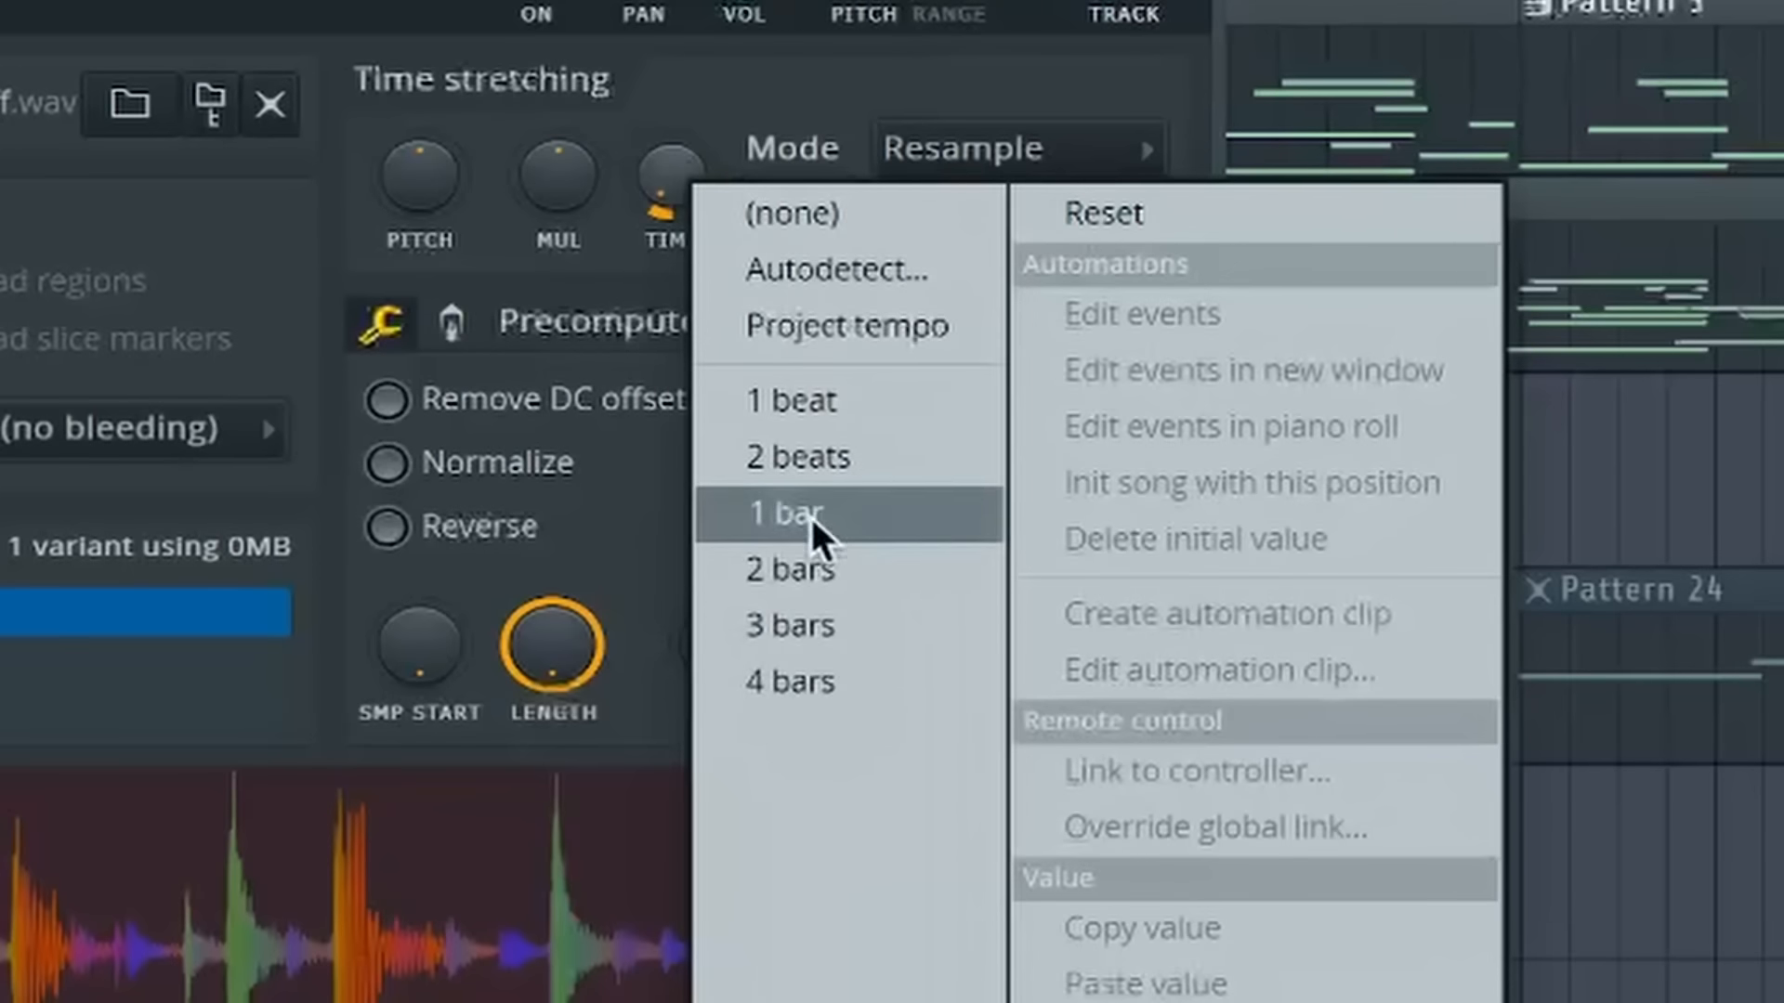
left_click(1128, 546)
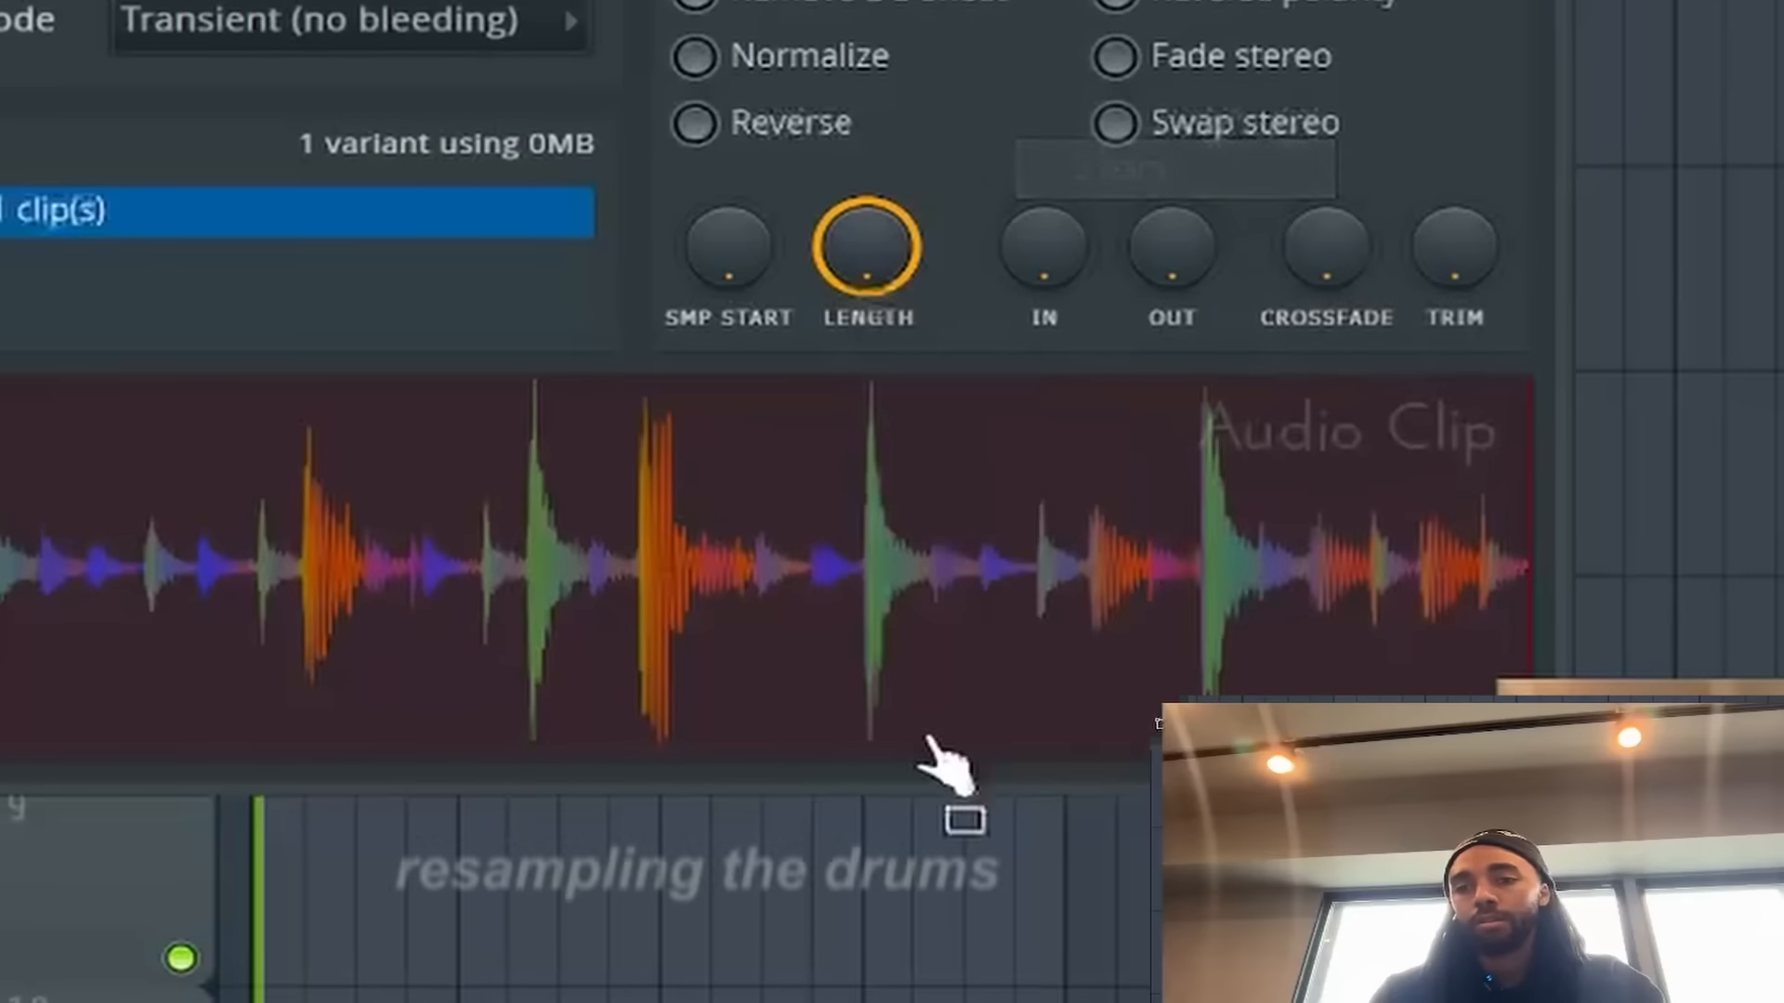
key("Escape")
Copy the drum break directly behind the original on Track 8 and duplicate the selected pair.
left_click_drag(453, 602, 855, 596, "shift")
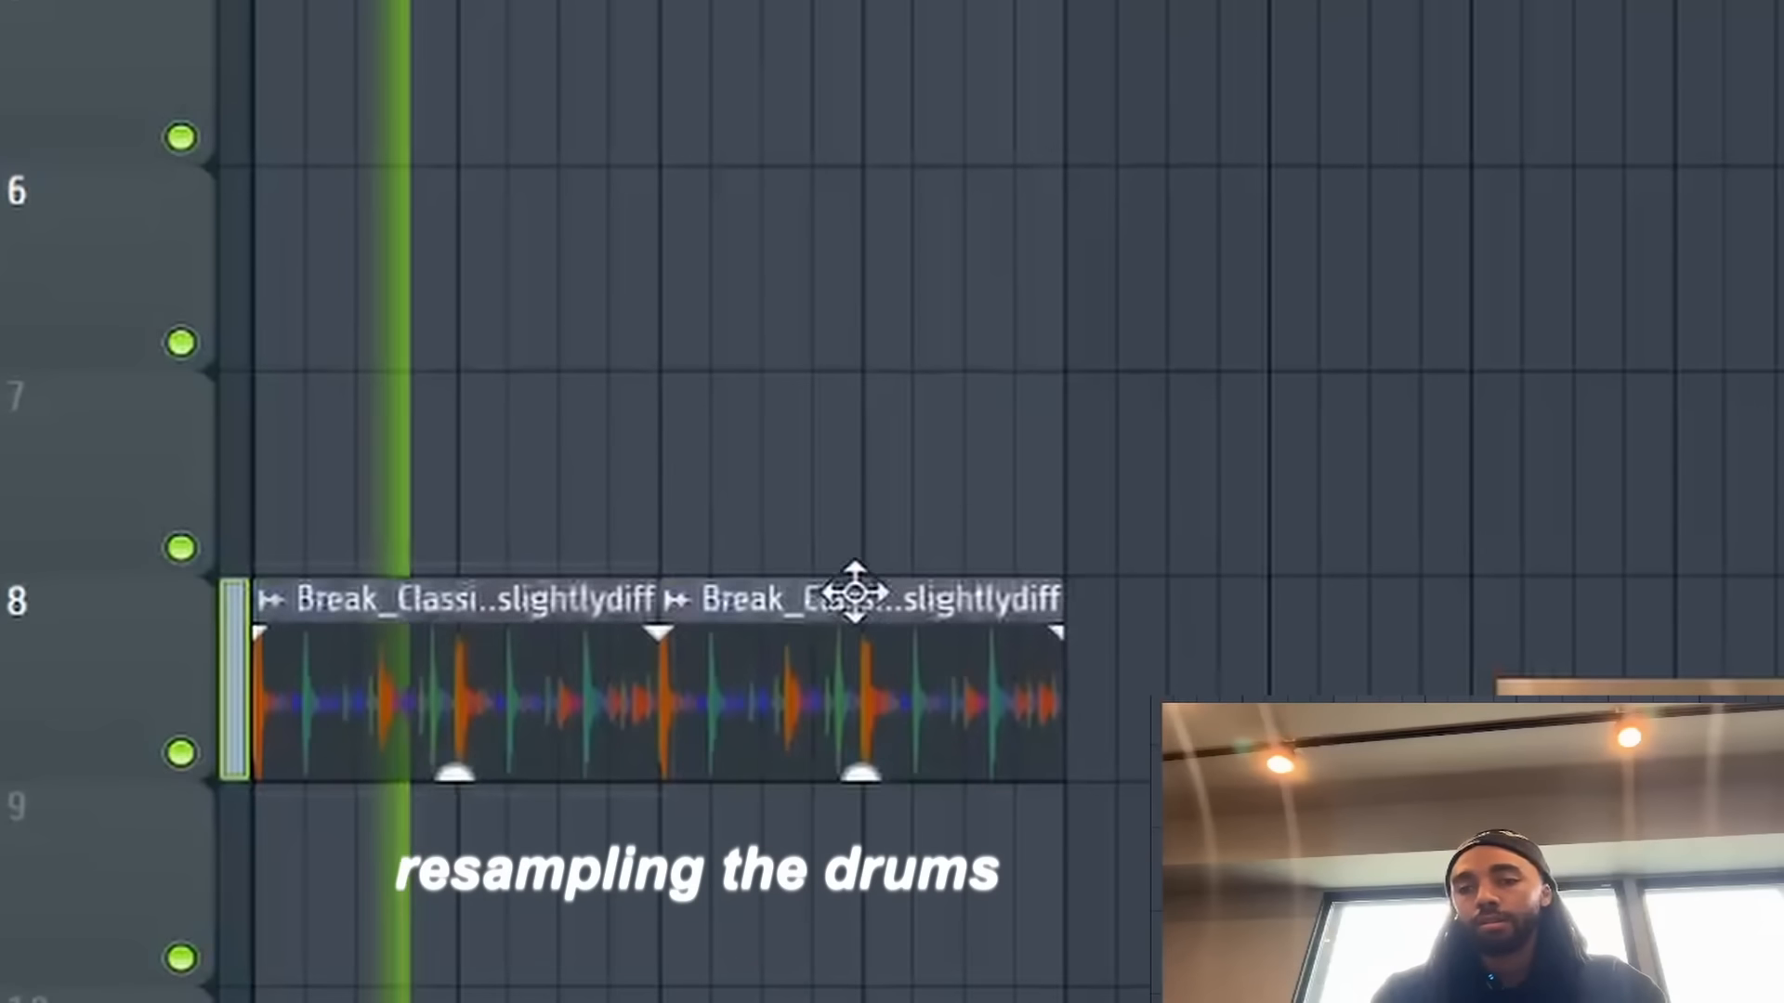
left_click_drag(1185, 529, 279, 636, "ctrl")
key("ctrl+b")
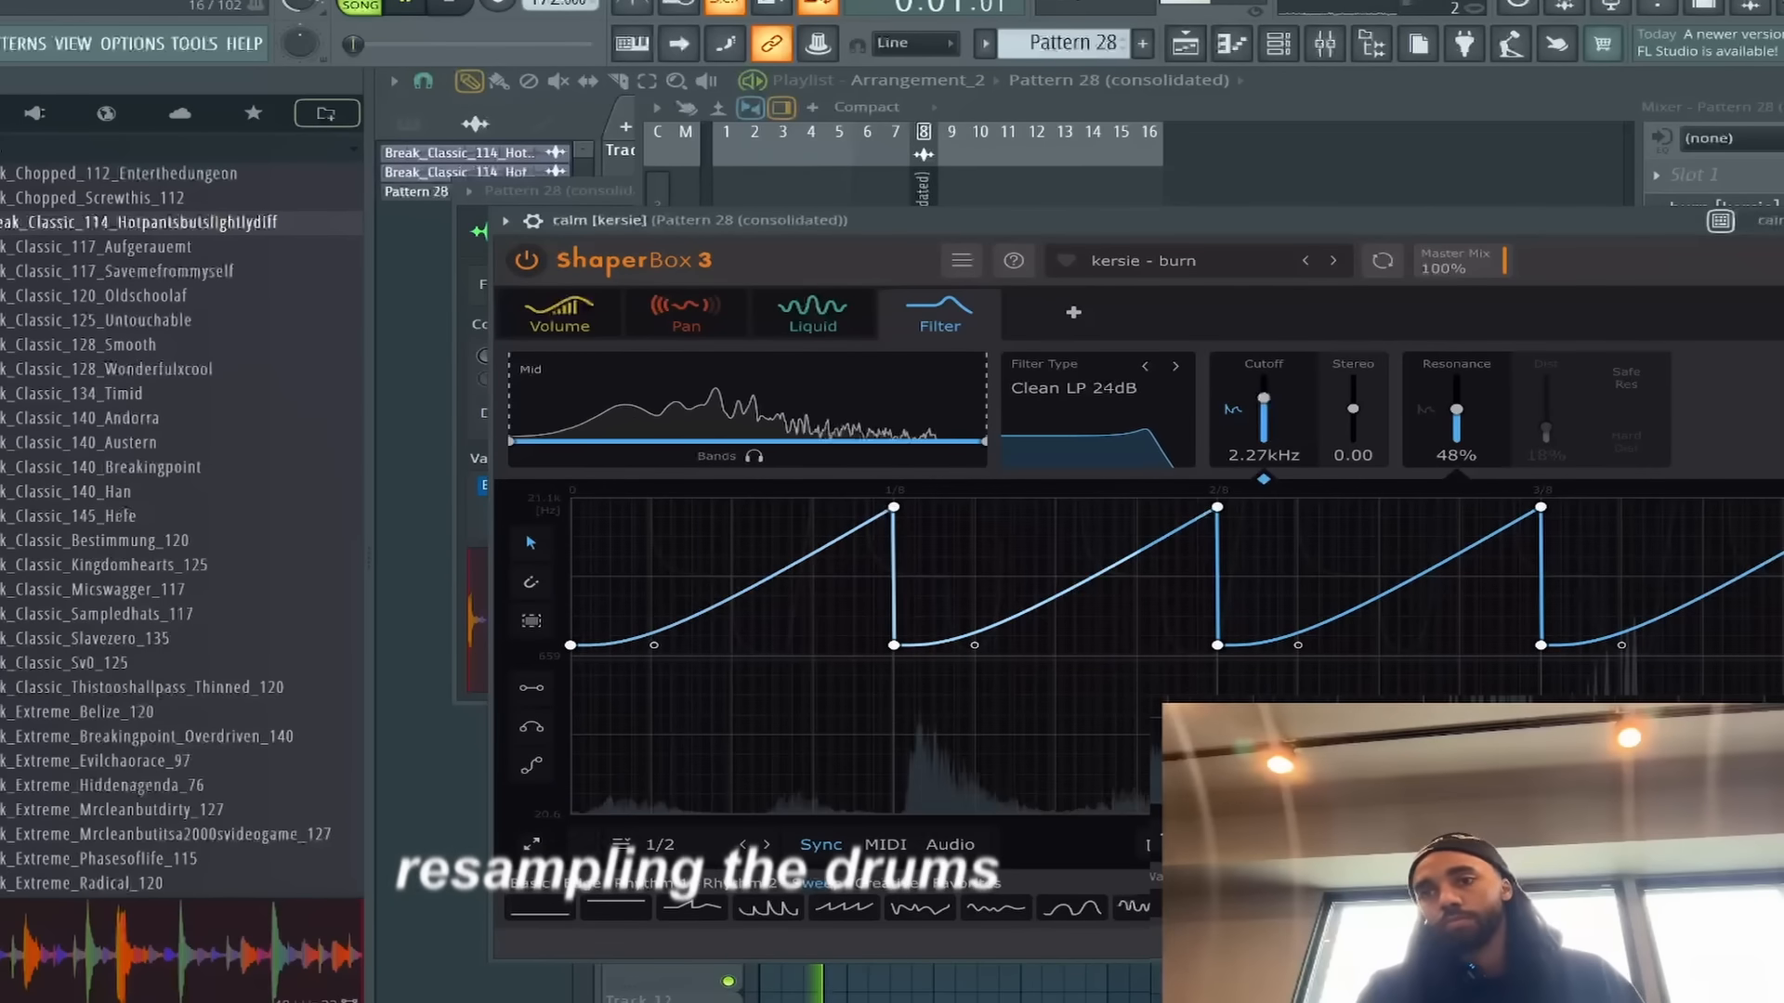
Advance two presets from kersie - burn in ShaperBox 3 for the consolidated drum loop.
left_click(1333, 261)
left_click(1333, 261)
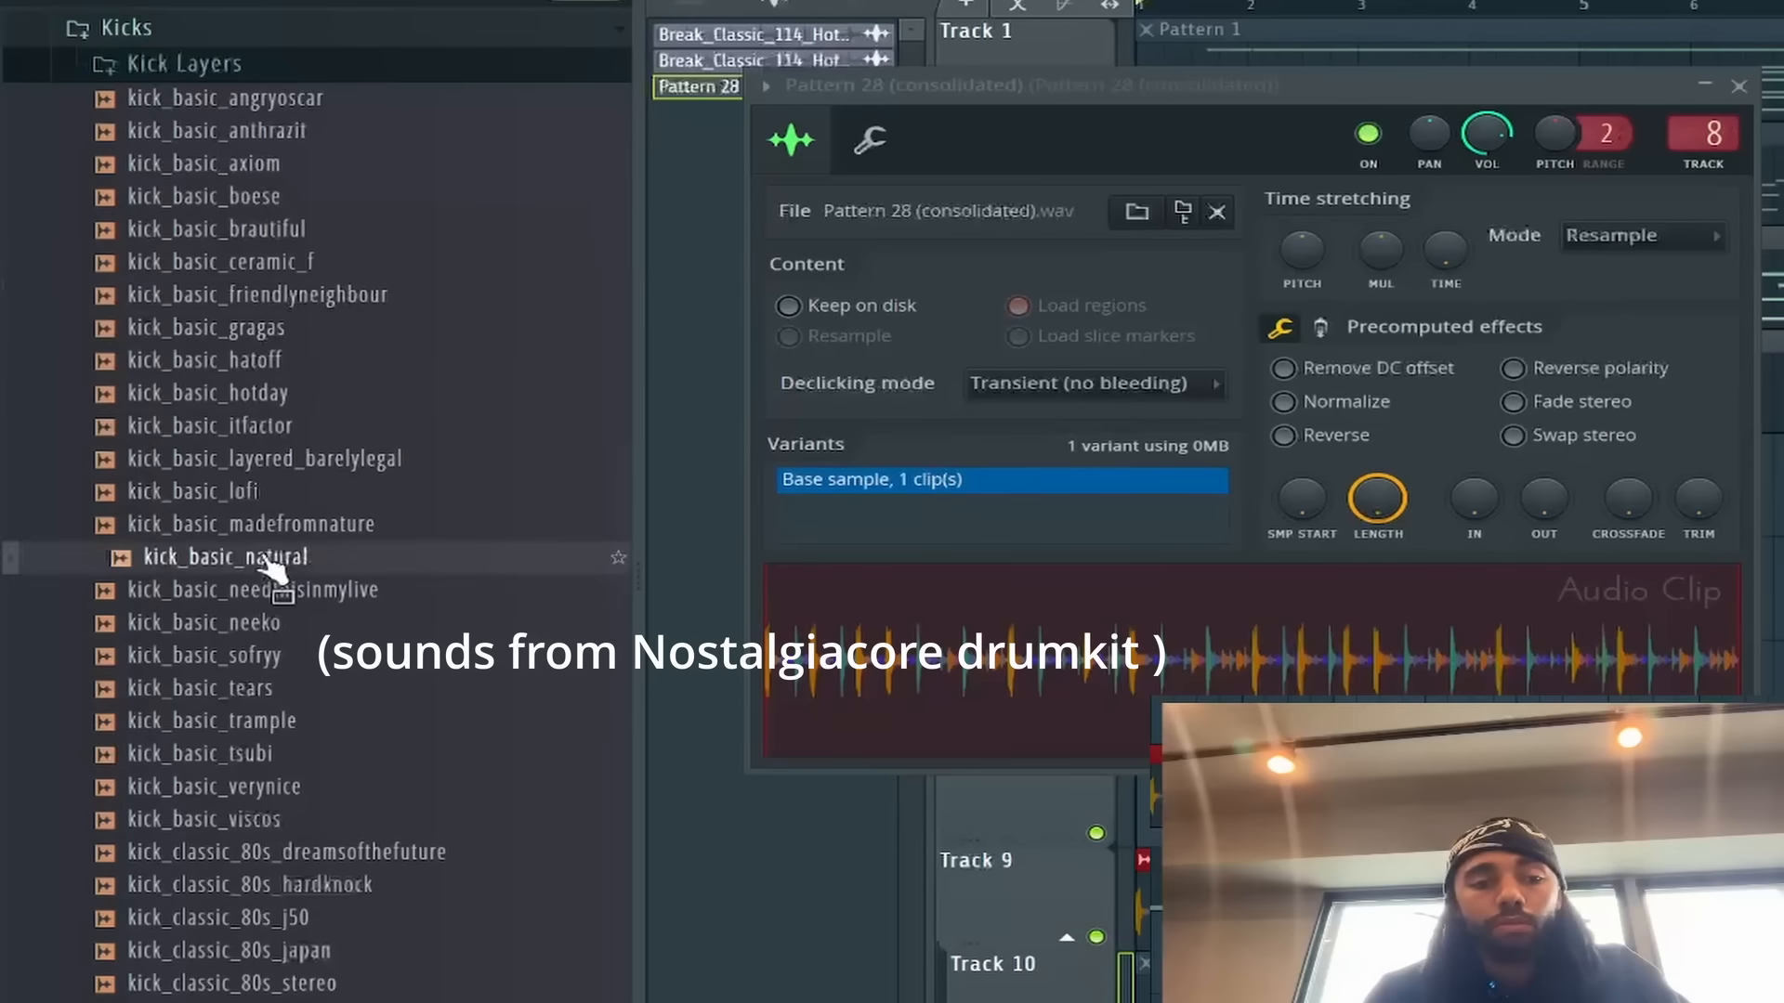
Audition basic kick samples in the Kicks folder, including kick_basic_viscos.
left_click(279, 703)
left_click(269, 820)
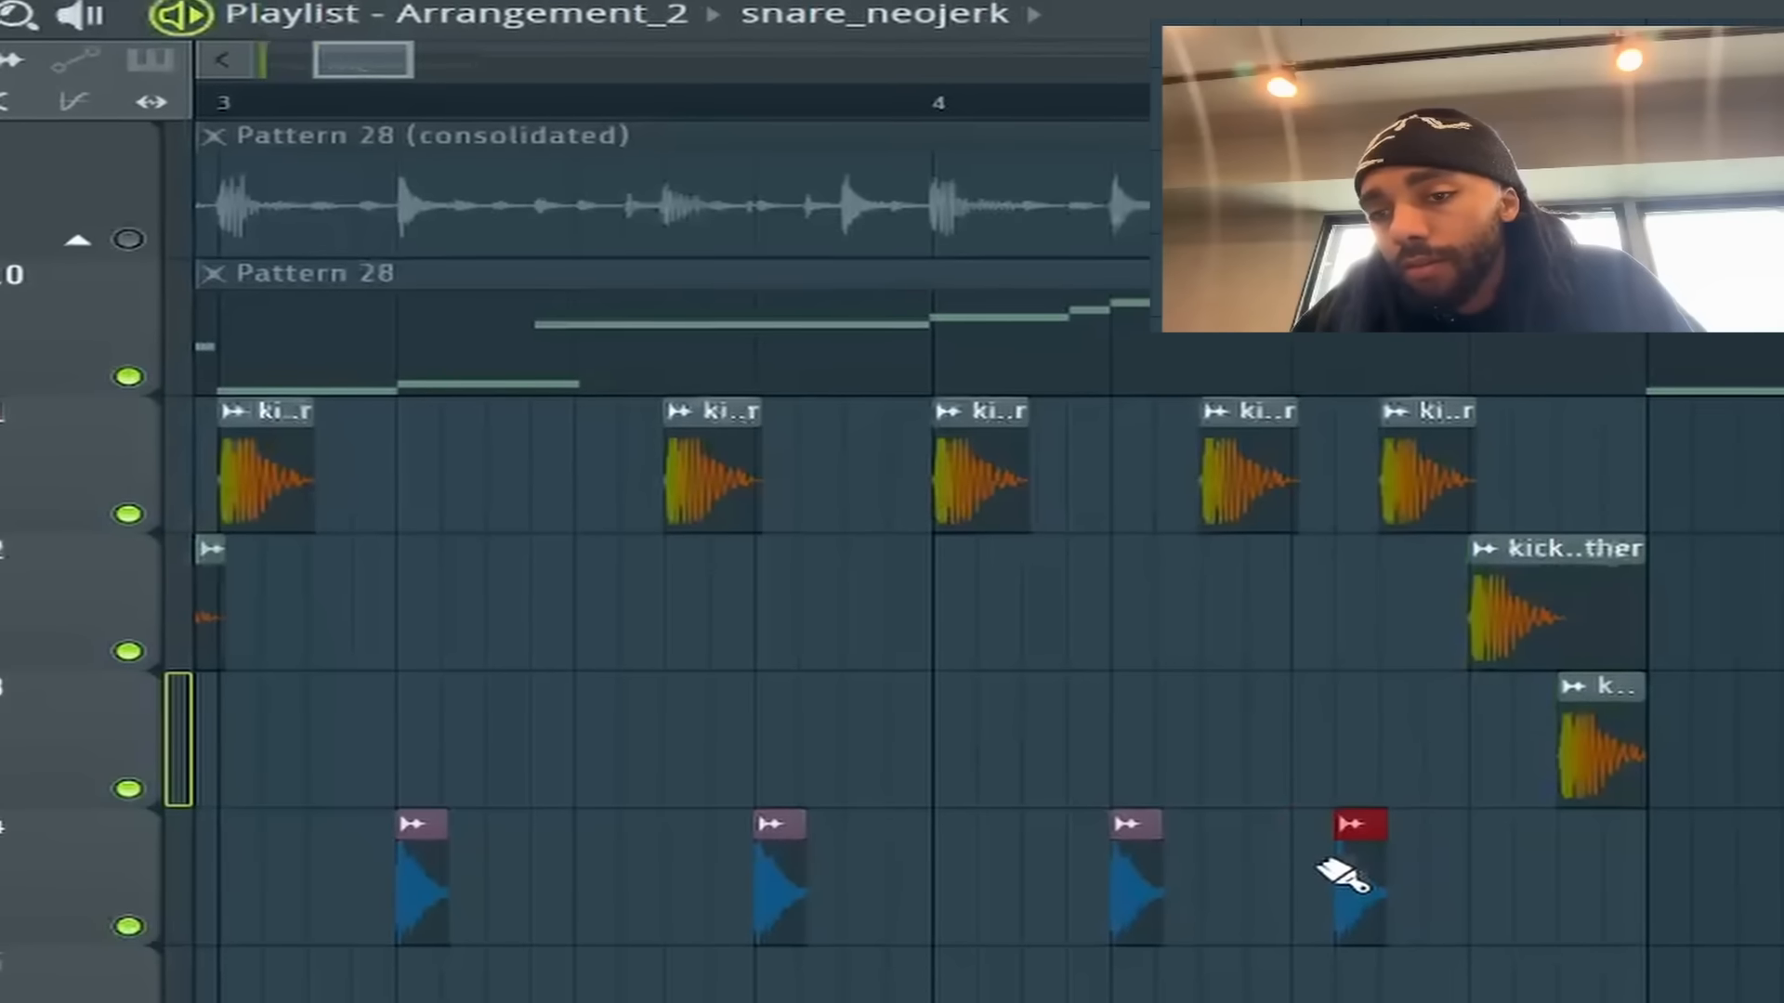
Shift the last snare_neojerk hit in bar 4 about half a beat earlier in the playlist.
left_click_drag(1346, 867, 1260, 878)
scroll(868, 872, "down", 5)
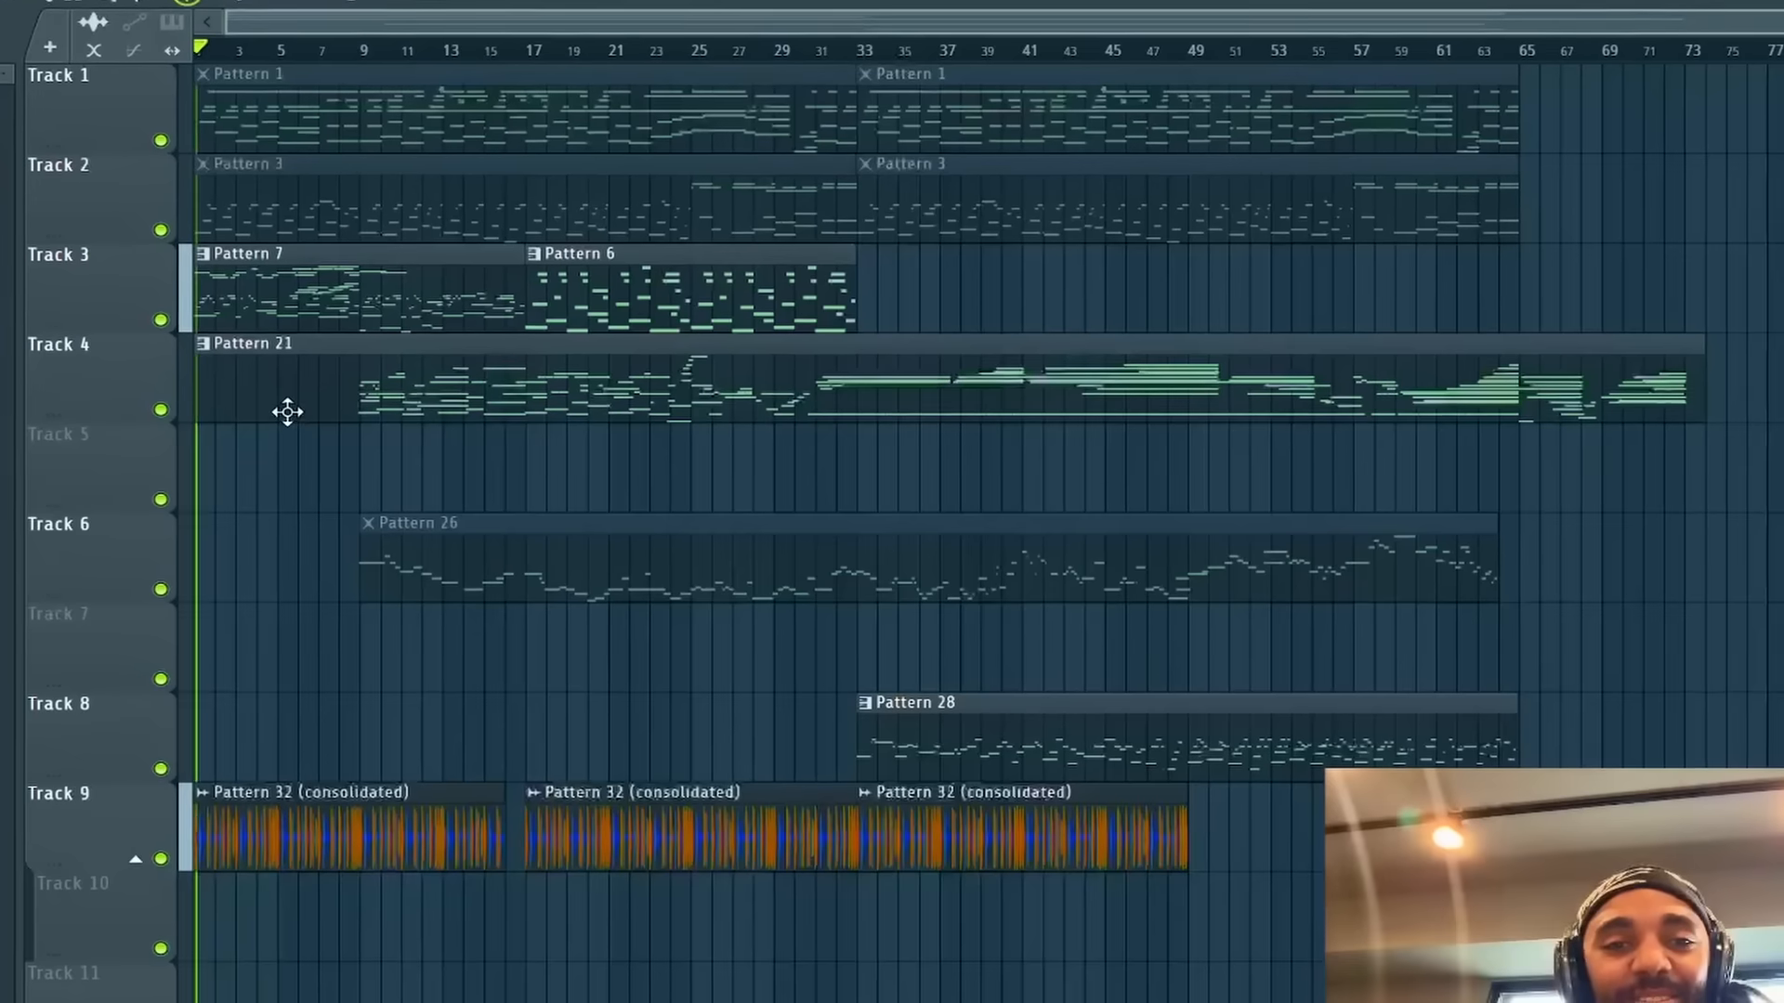
Enable the kerise lmao [kersie] effect on the Master mixer track for the intro.
key("F9")
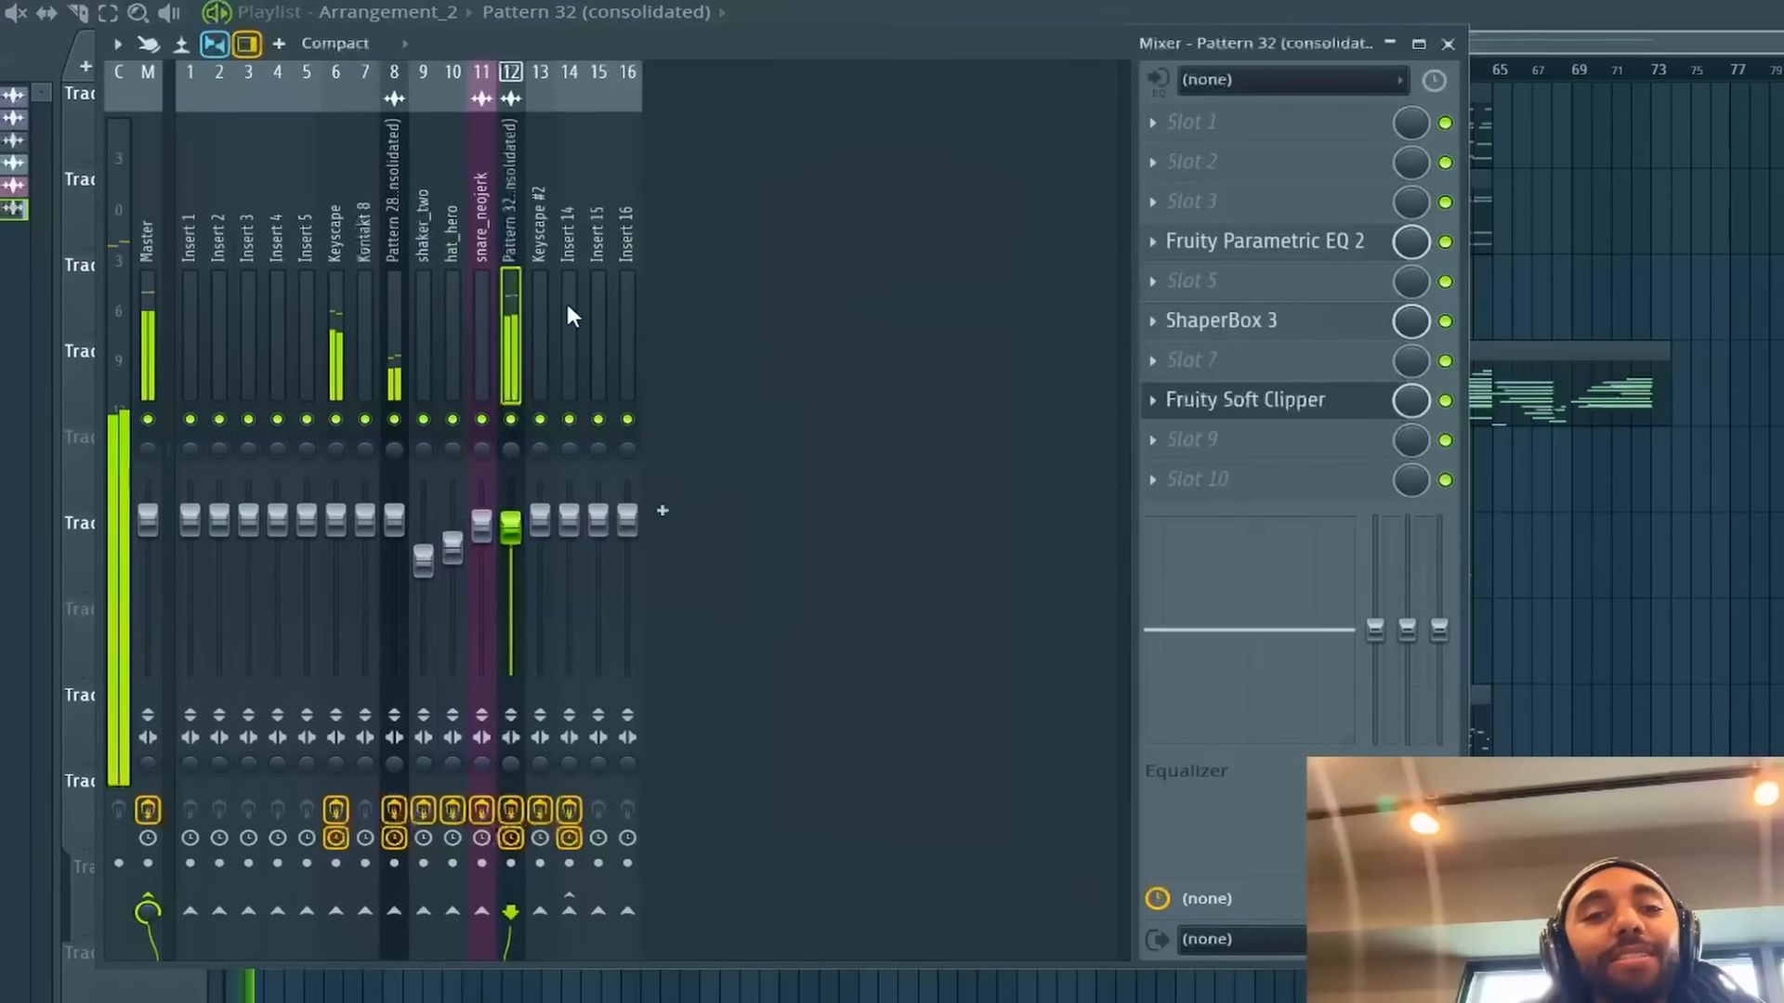
left_click(151, 325)
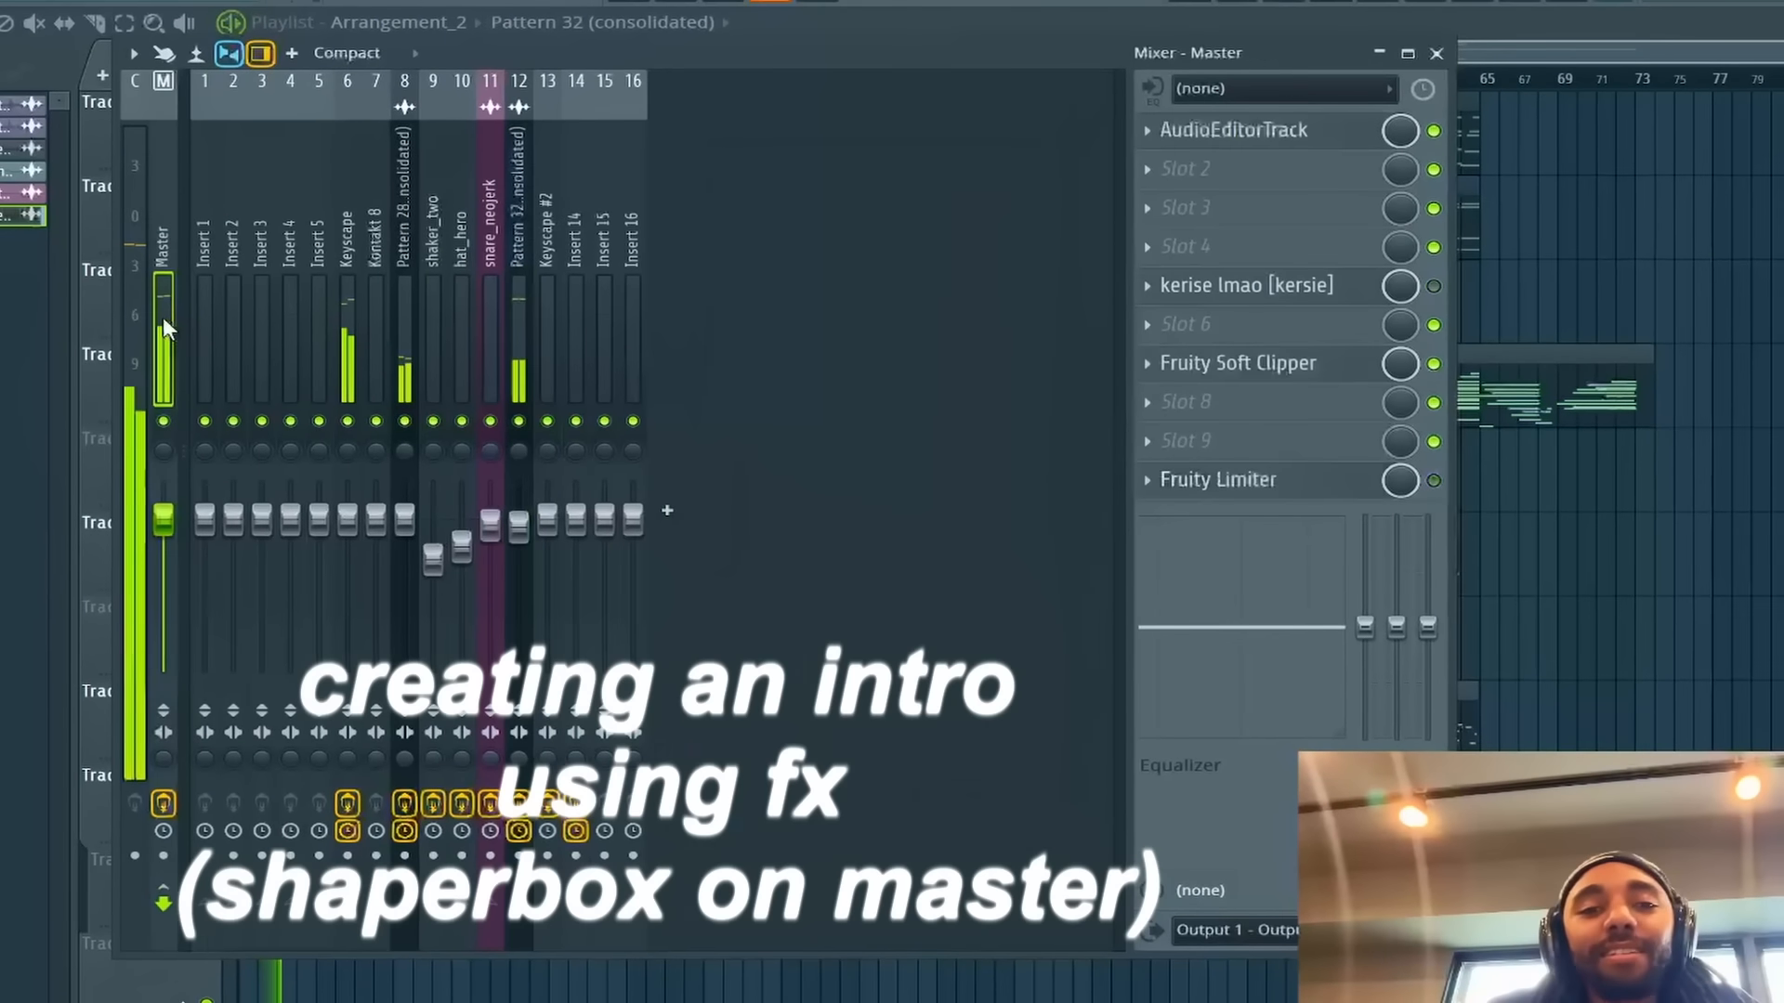
left_click(1422, 291)
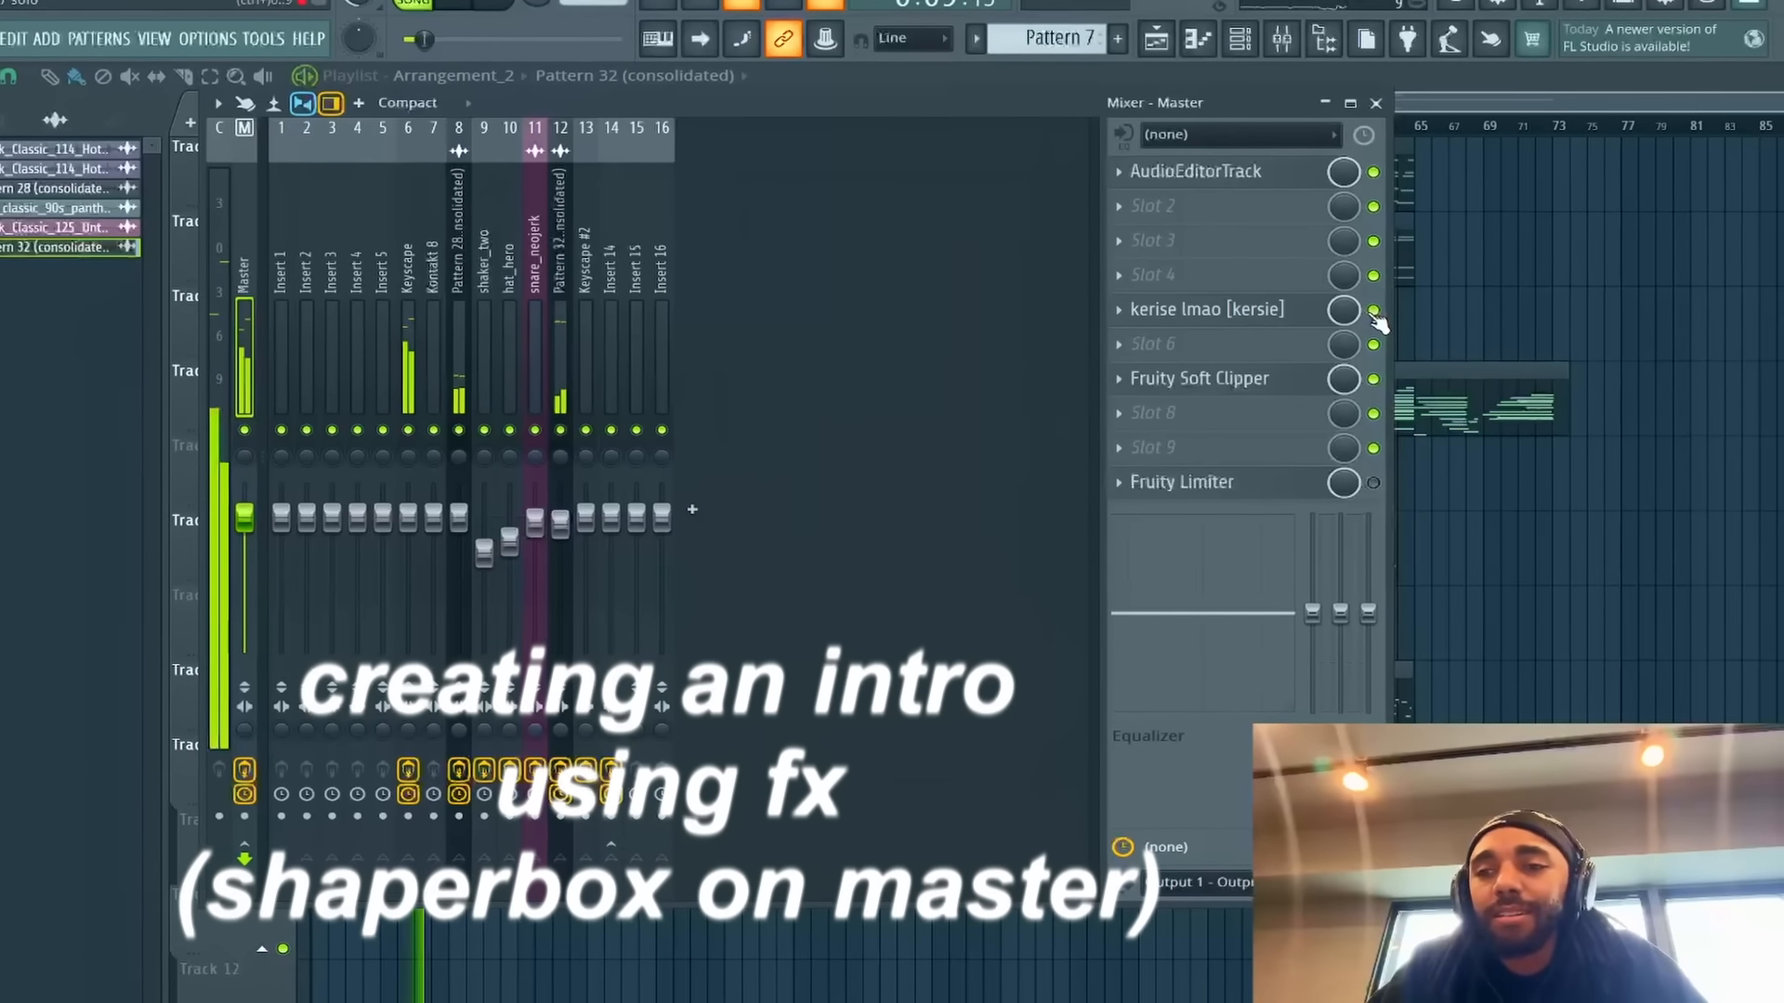
key("F9")
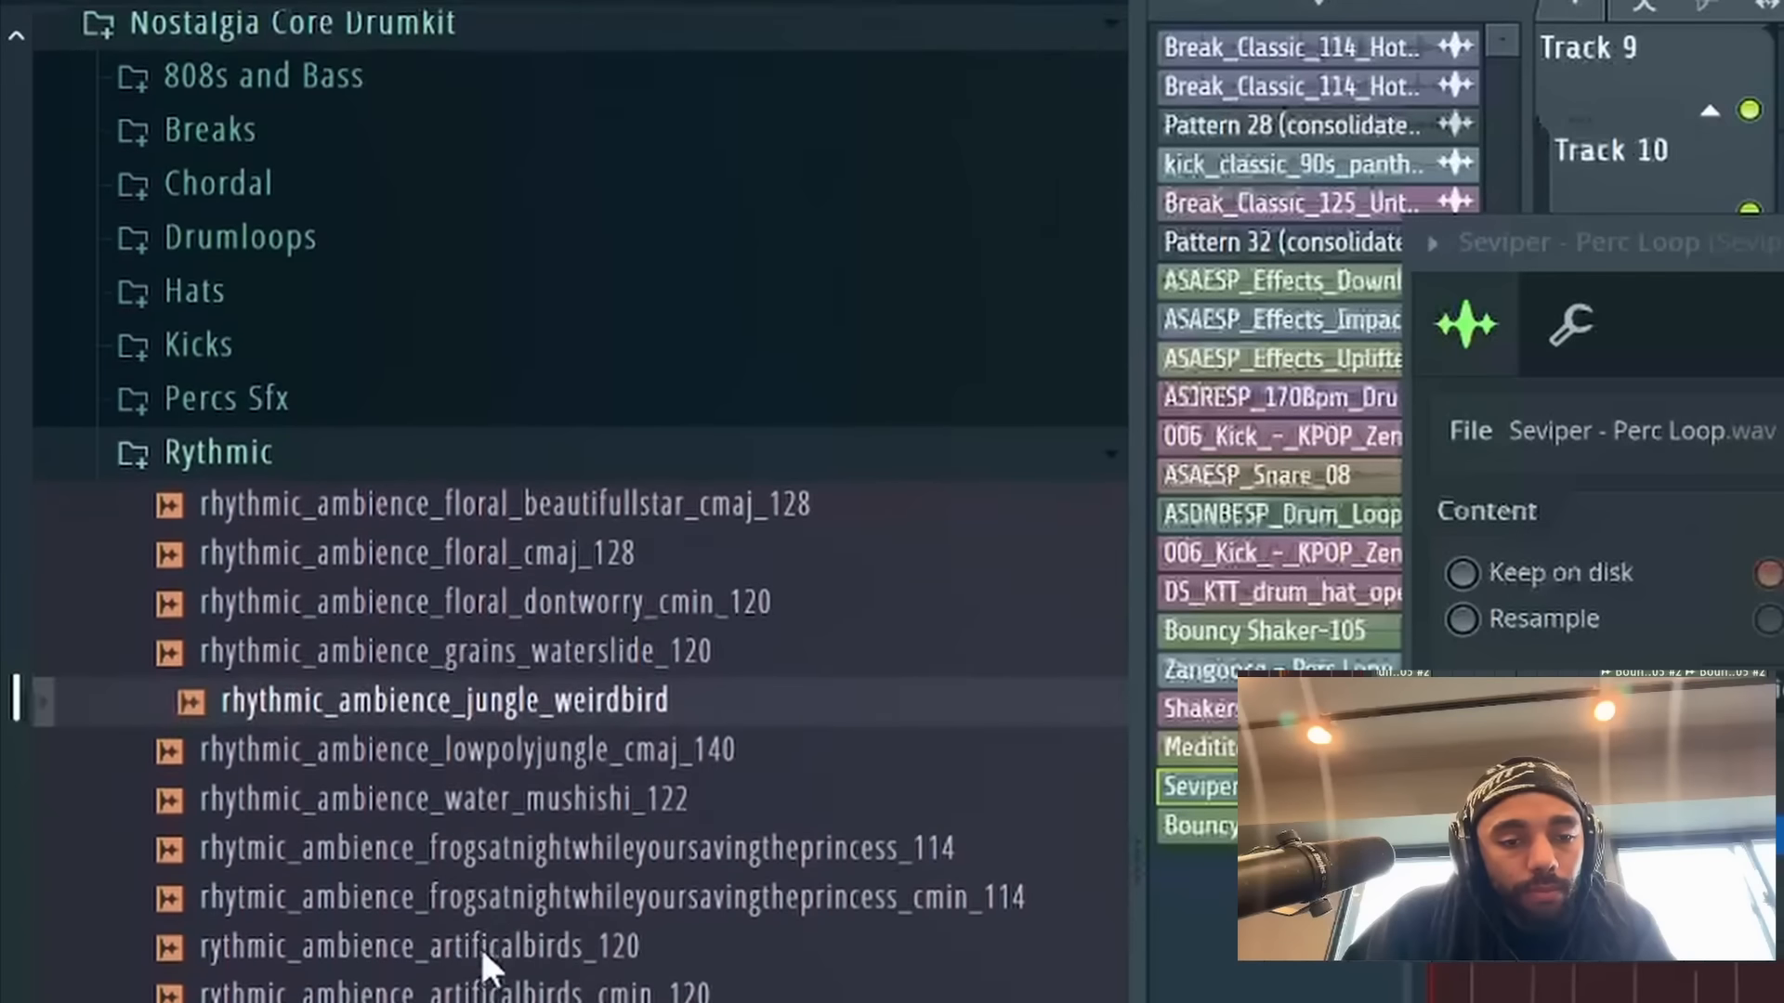
scroll(480, 944, "down", 5)
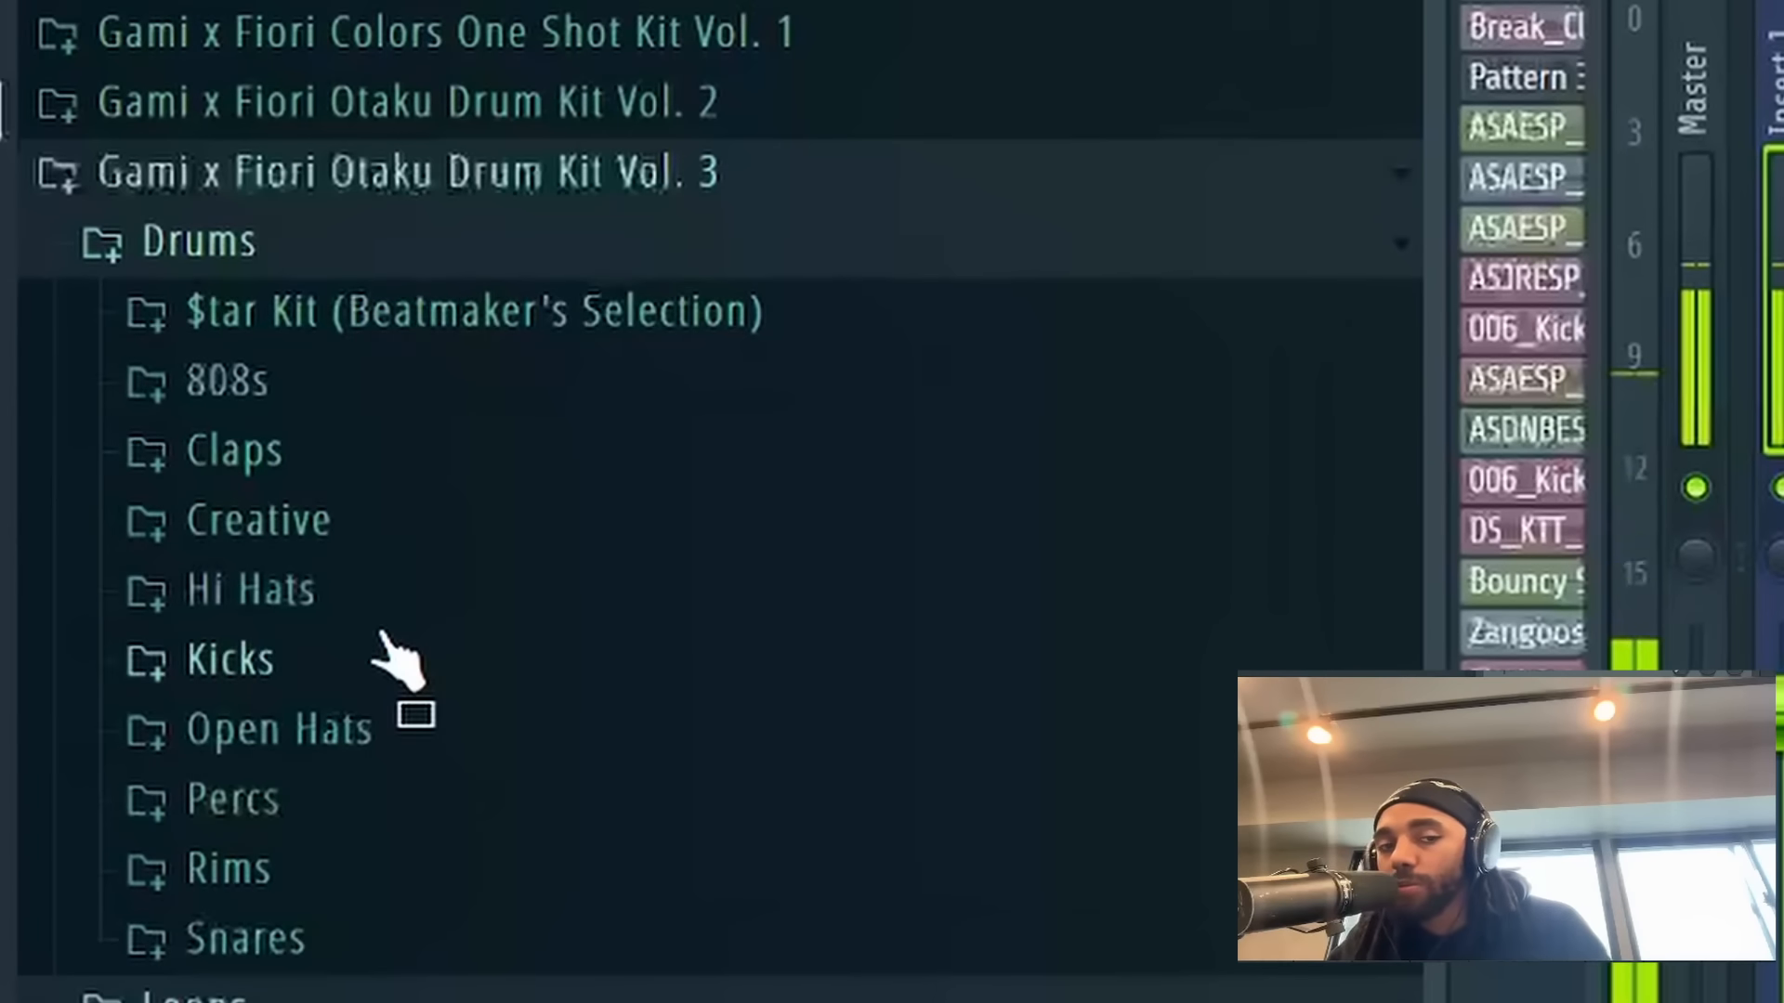
scroll(398, 657, "down", 6)
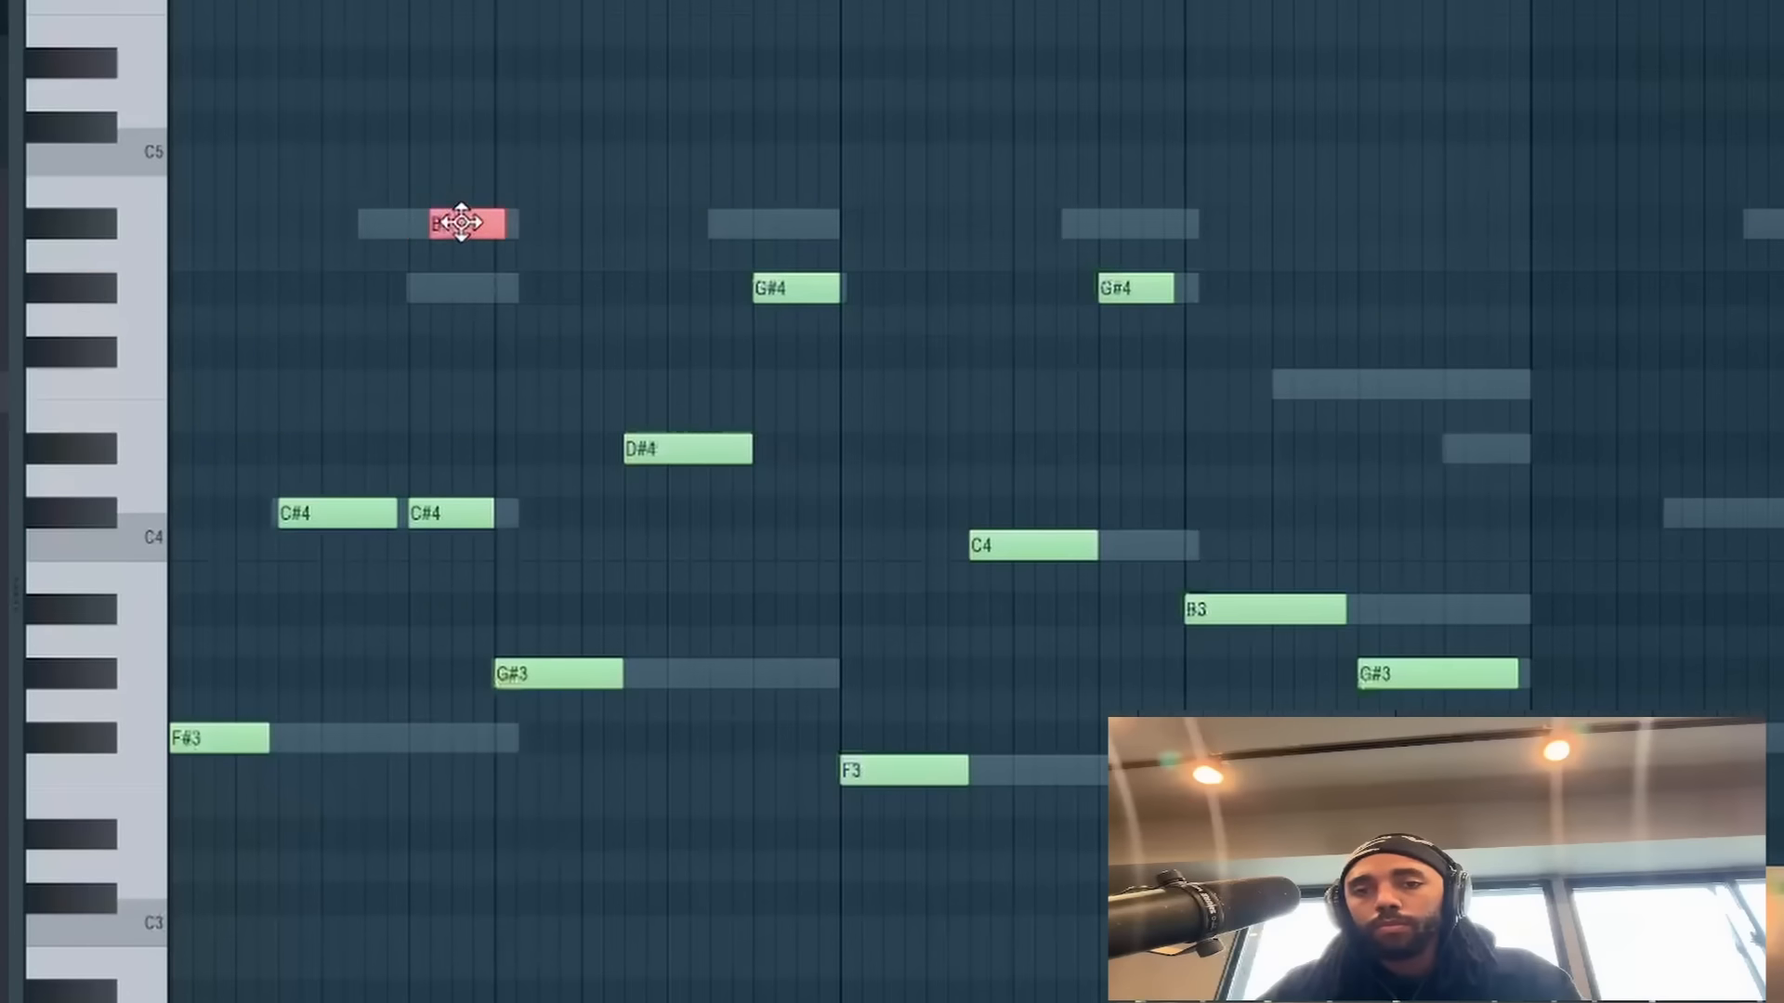
During playback, move the second C#4 bass note slightly later and lower the B4 note to G#4.
key("space")
left_click_drag(450, 509, 493, 509)
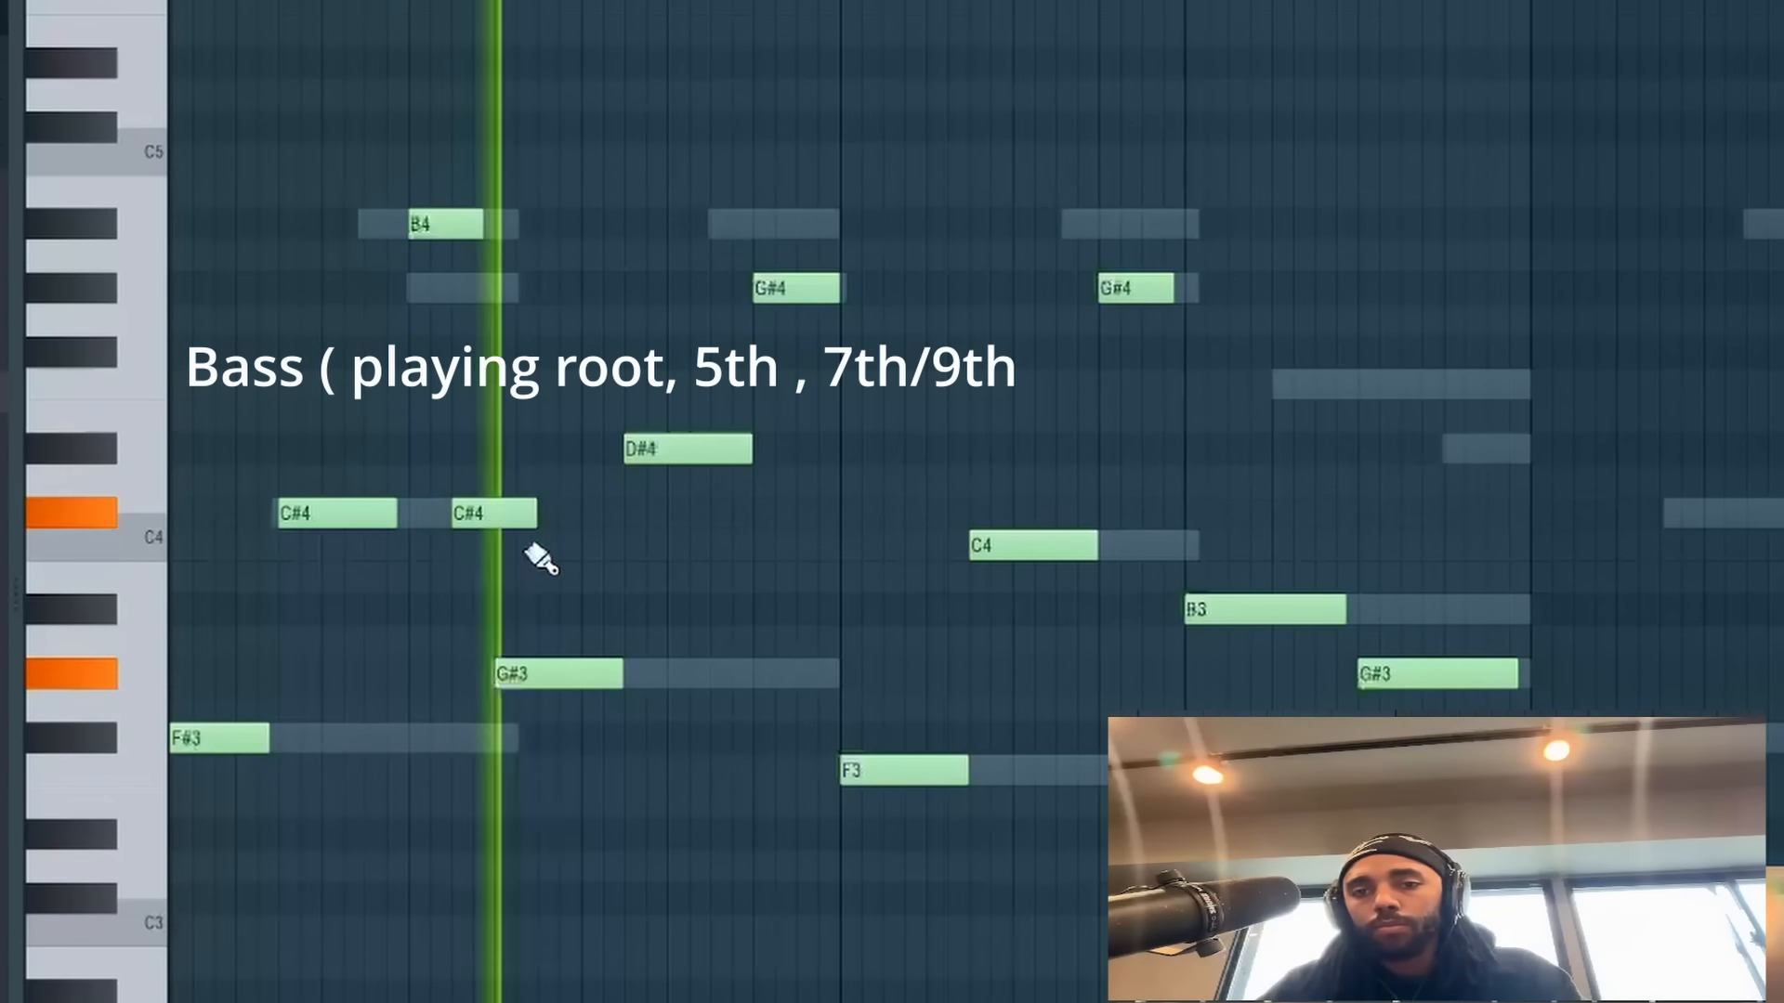
left_click_drag(438, 227, 437, 286)
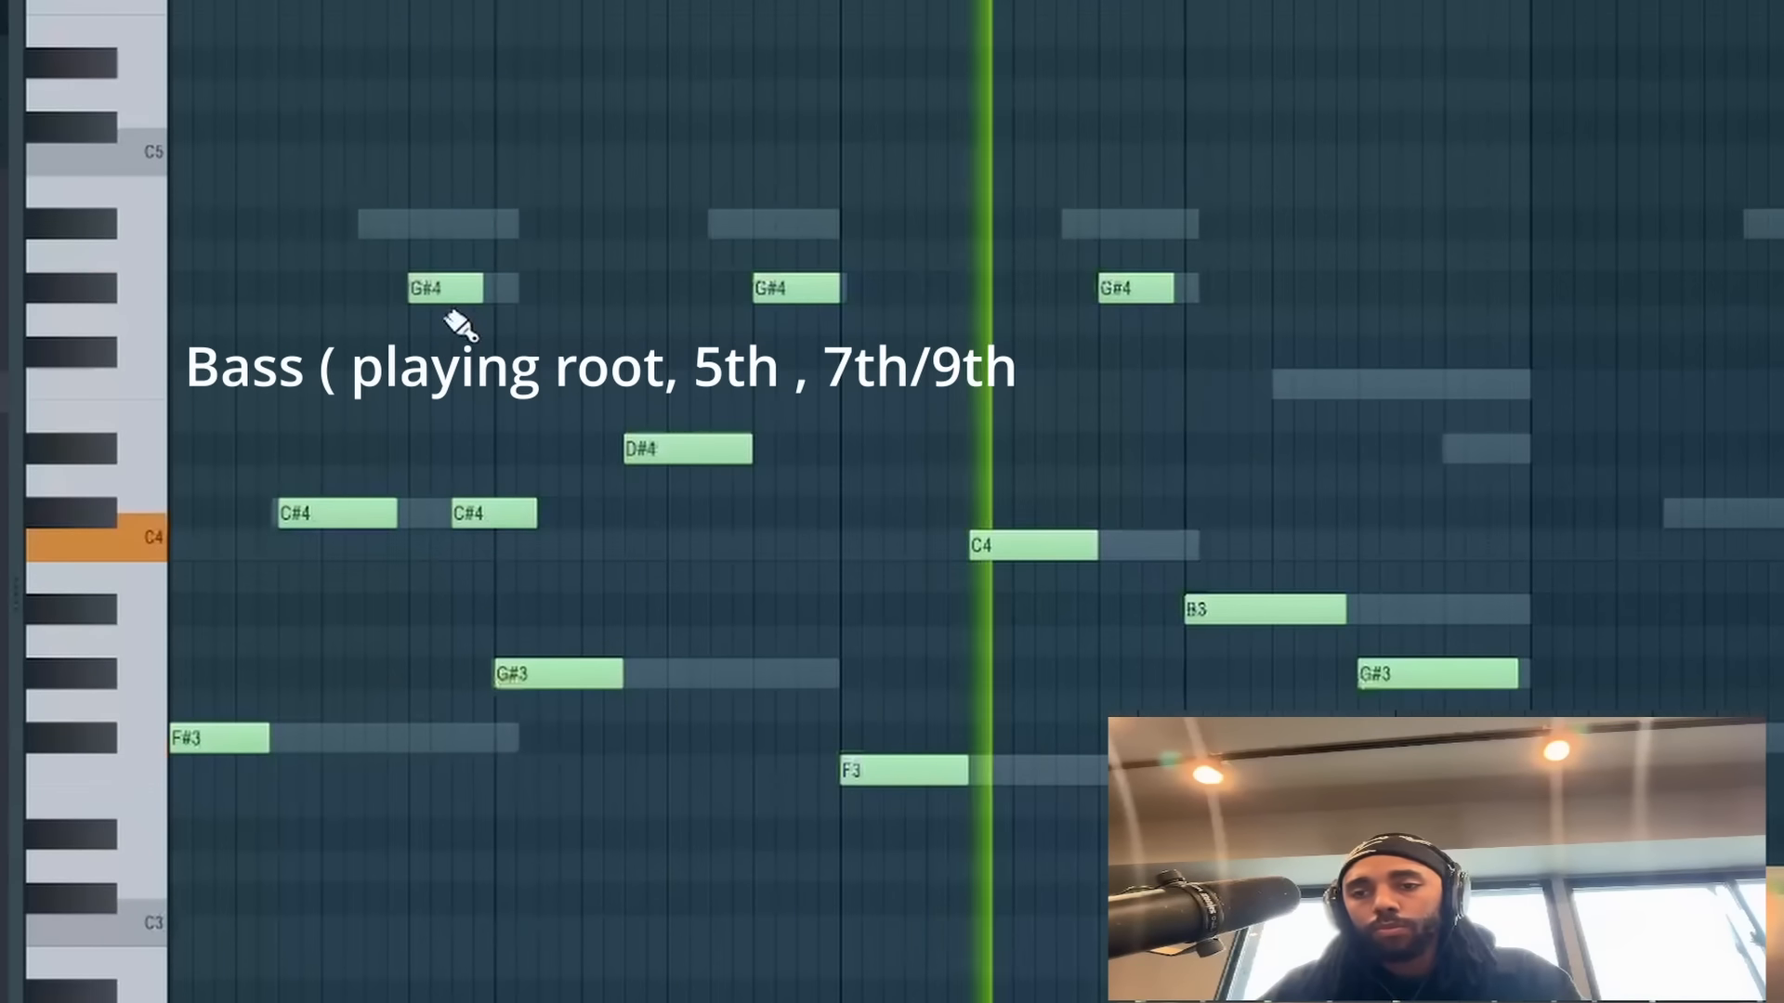
scroll(908, 697, "down", 4)
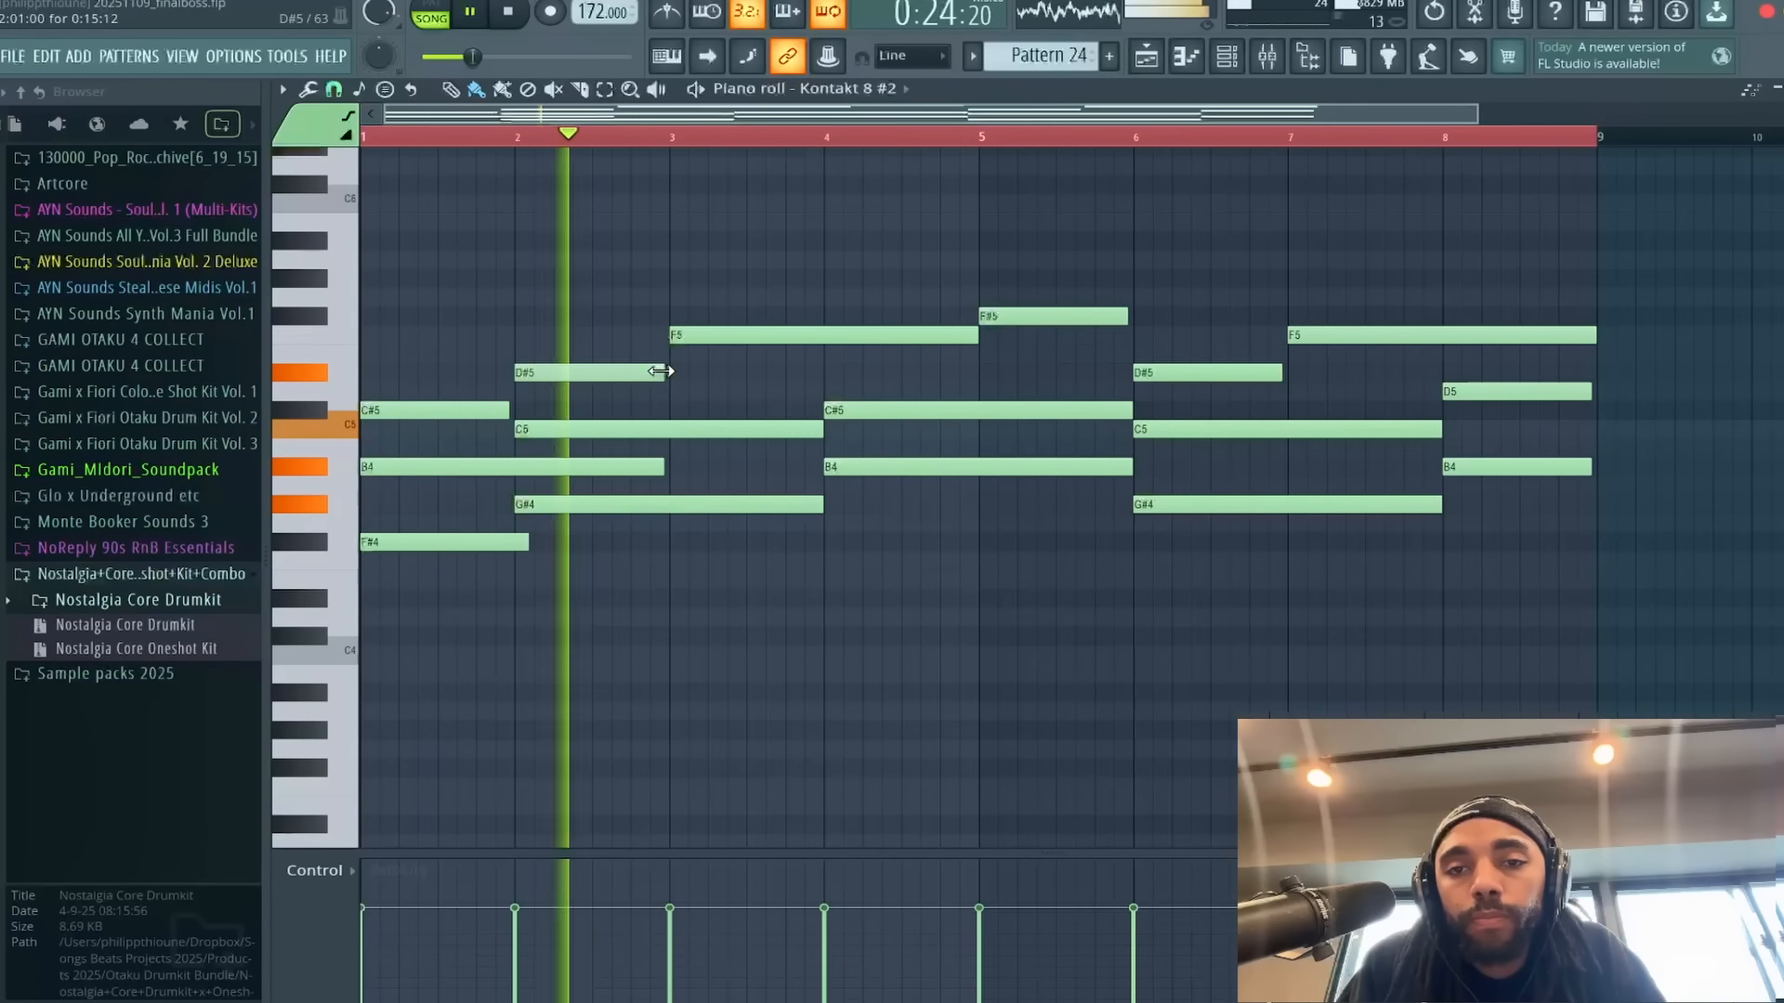
mouse_move(660, 371)
left_mouse_down()
mouse_move(799, 373)
mouse_move(674, 374)
left_mouse_up()
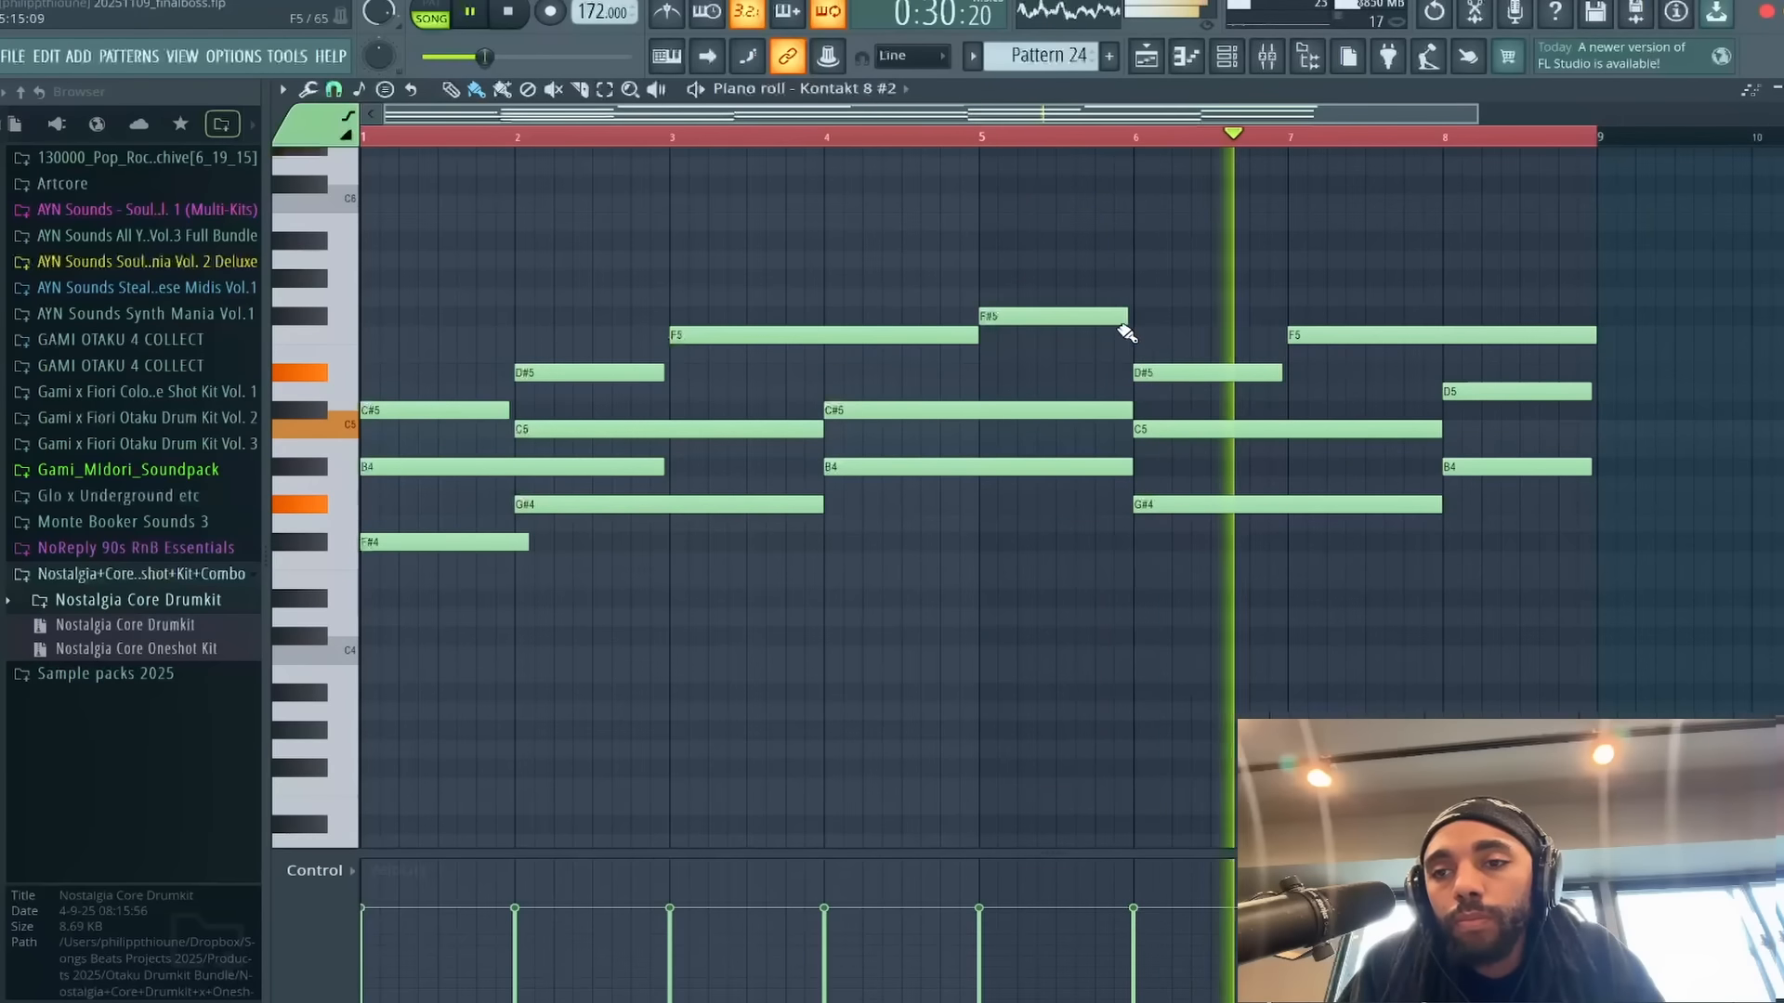
Raise the last G#4 and C5 notes of the chord progression by one octave for voice leading.
scroll(1167, 377, "right", 2)
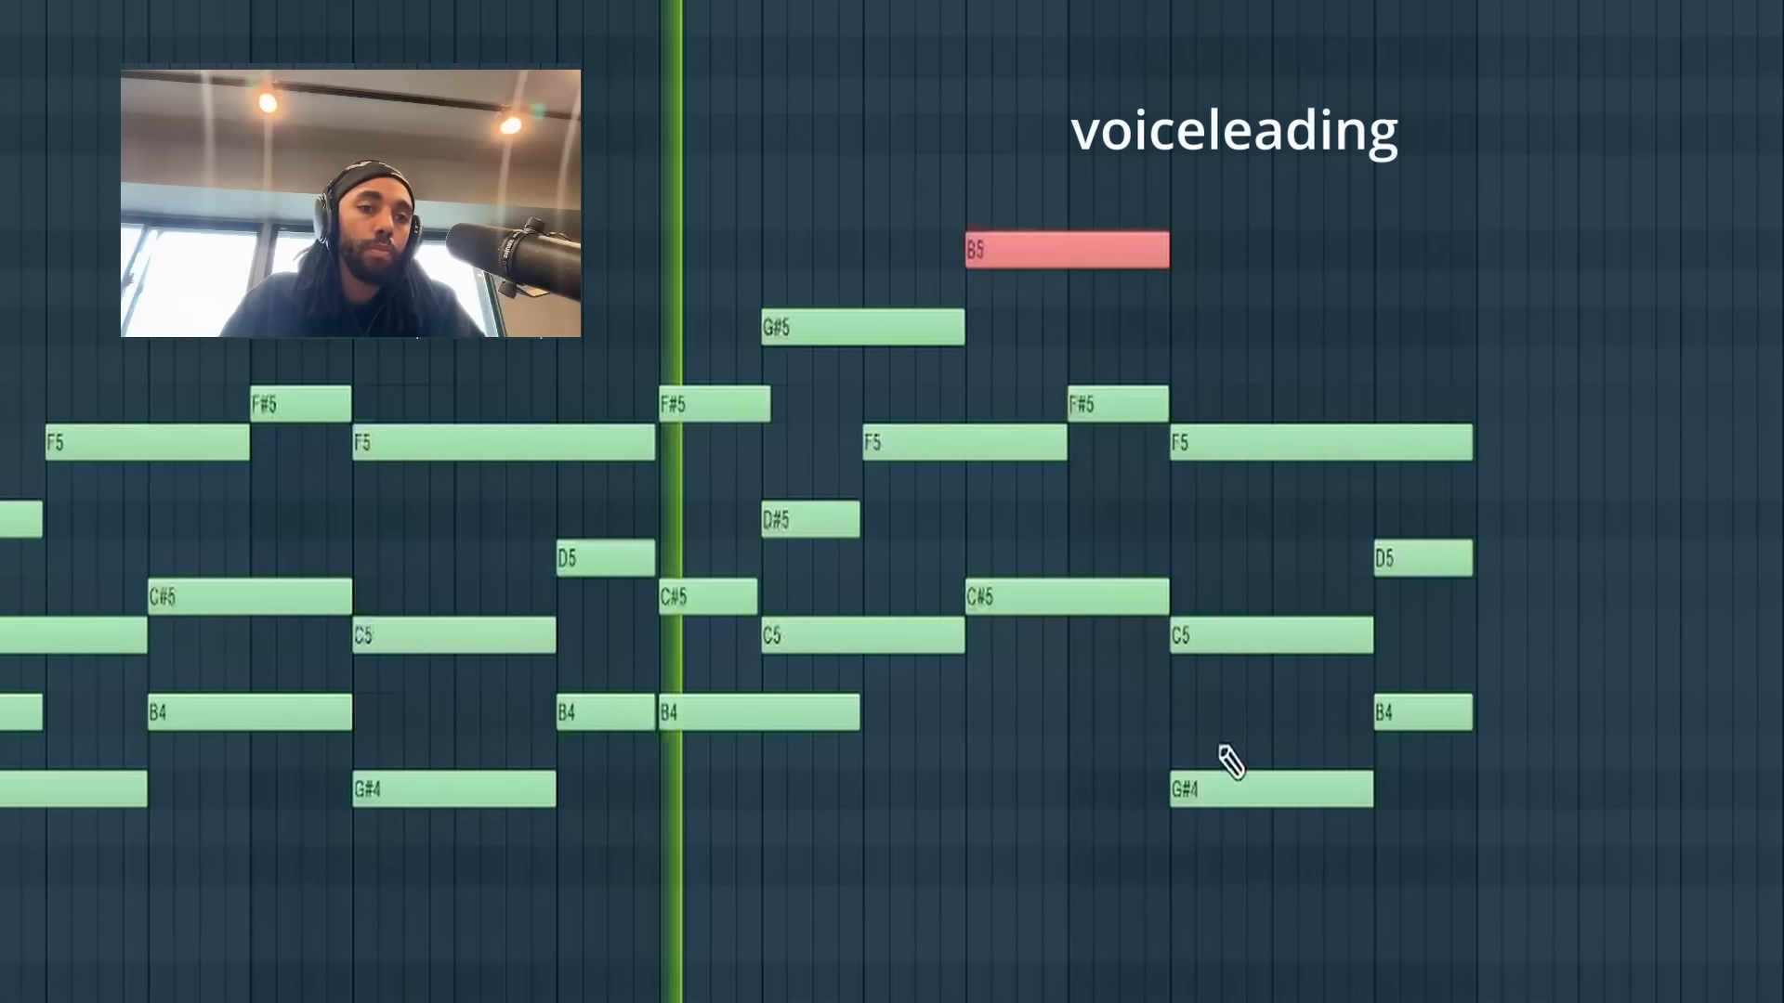
left_click(1243, 787)
key("ctrl+Up")
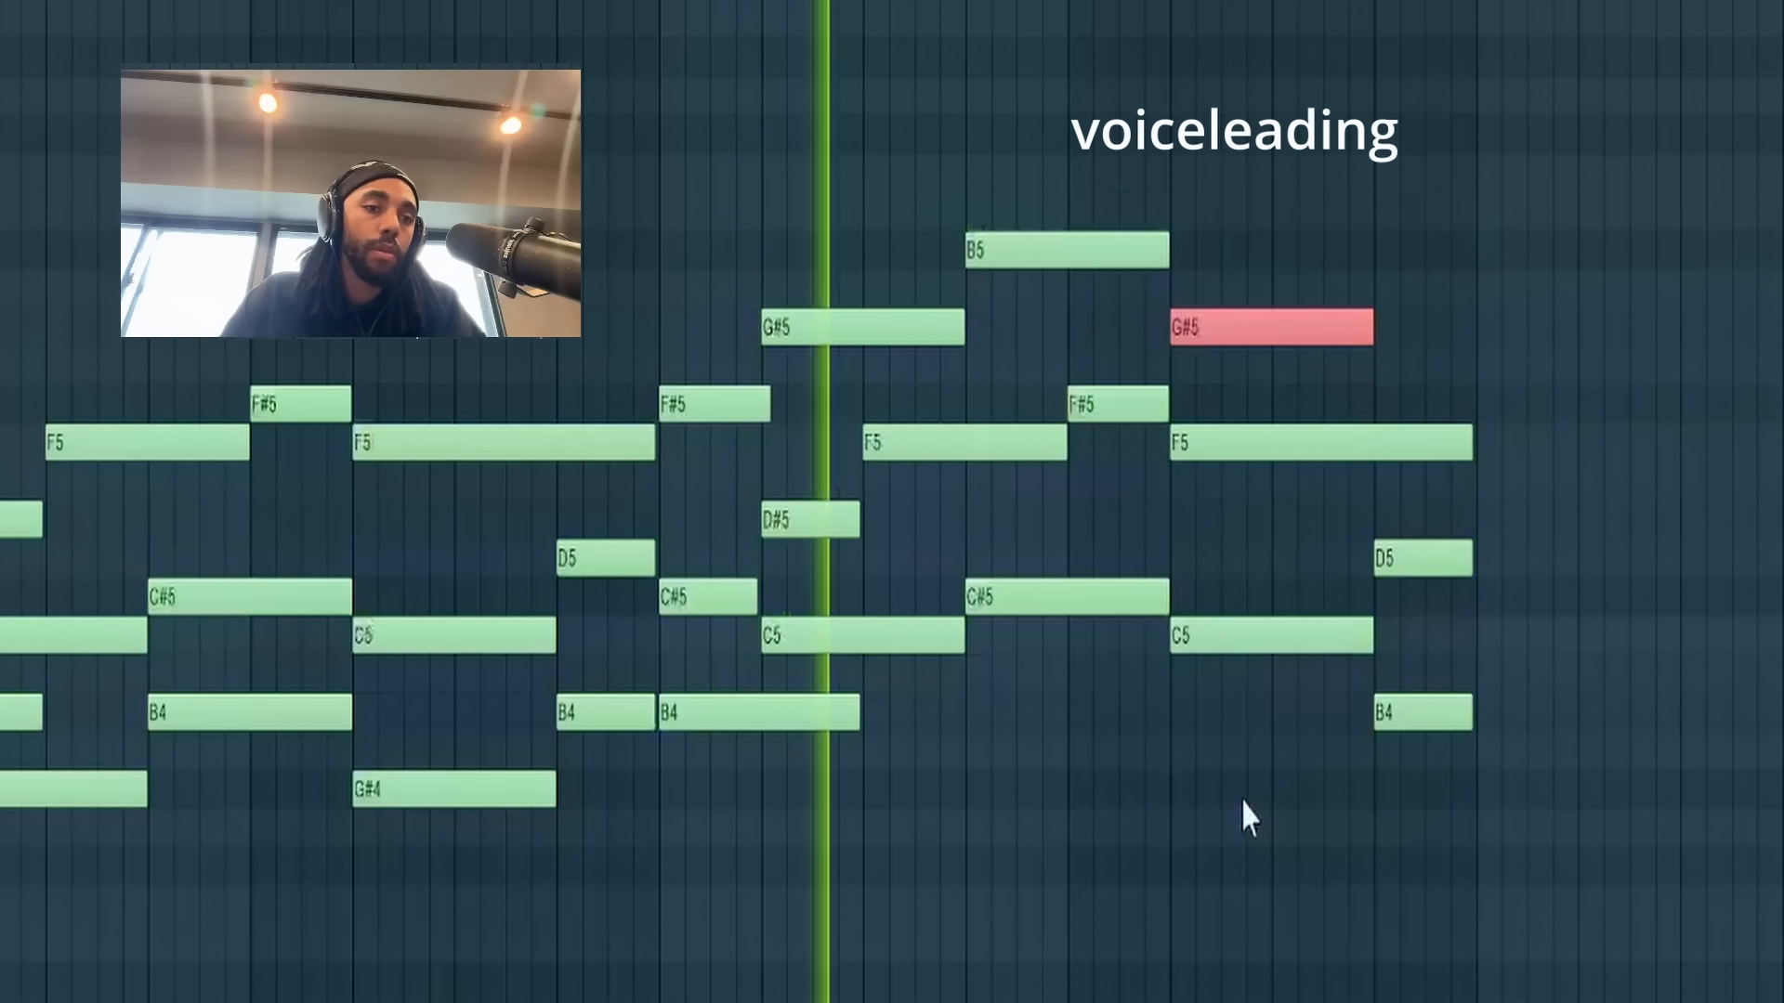
left_click(1298, 635)
key("ctrl+Up")
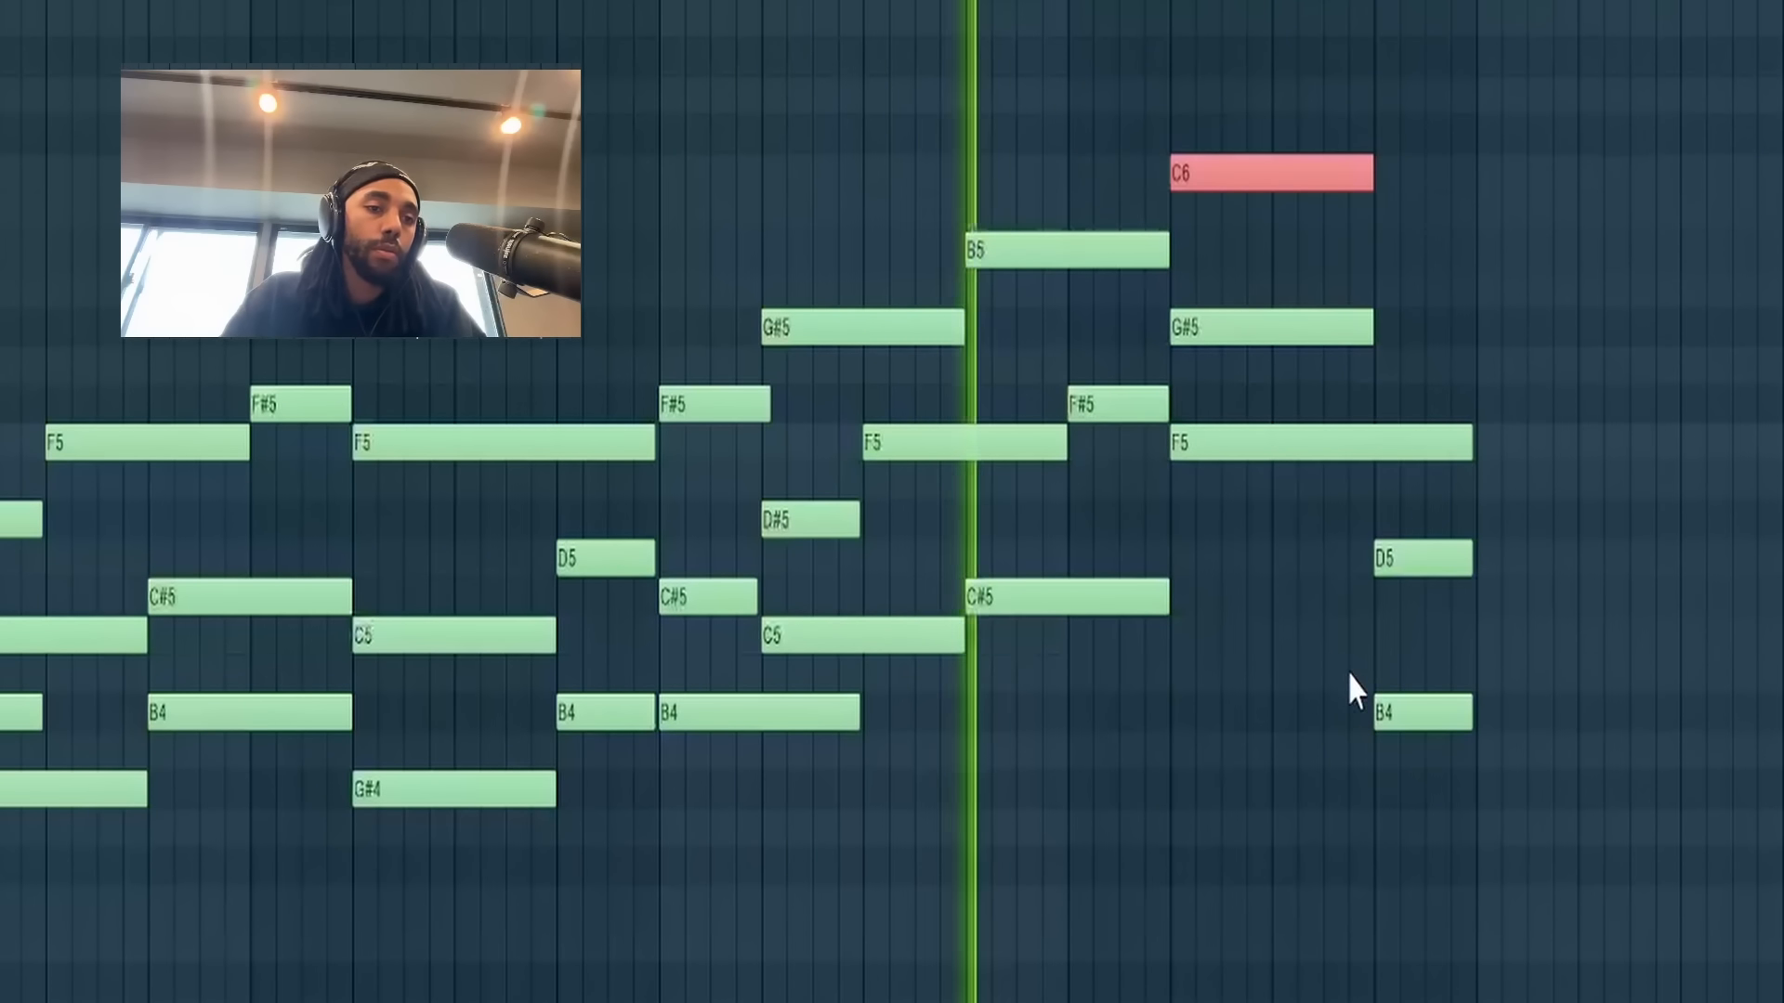
Raise the final D5 and B4 notes by one octave and move the resulting top D6 note further up.
left_click_drag(1413, 749, 1410, 574)
key("ctrl+Up")
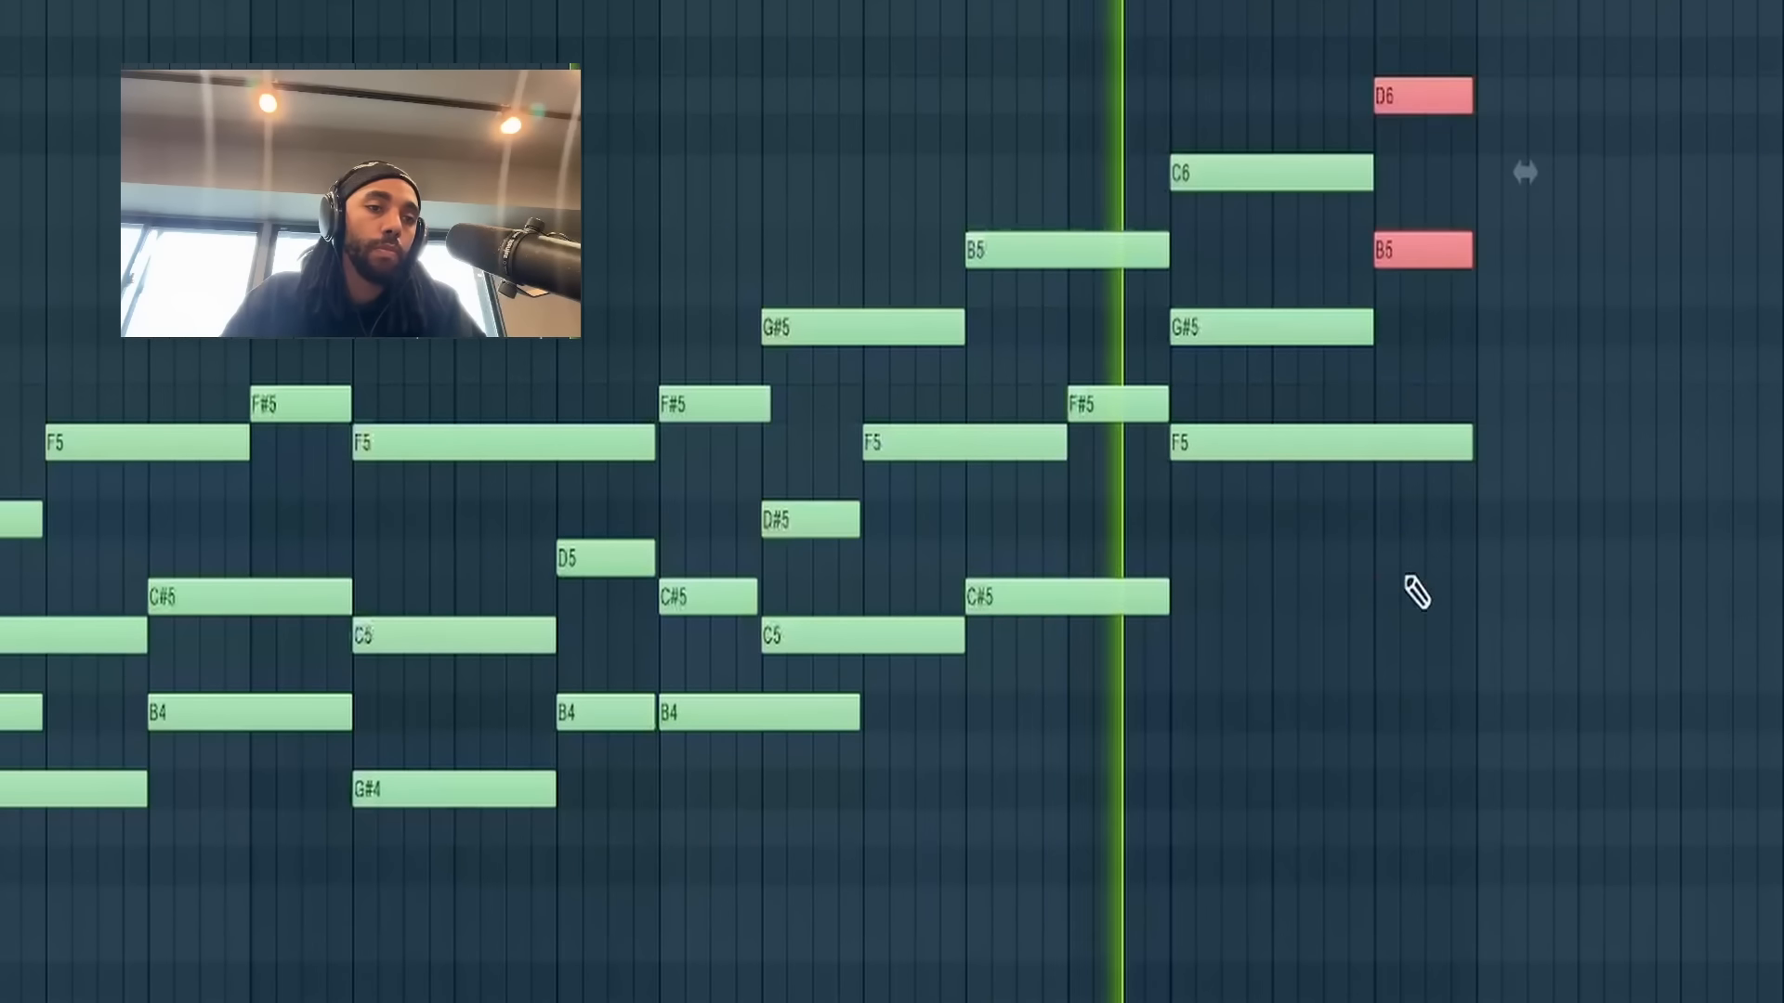
left_click(1332, 683)
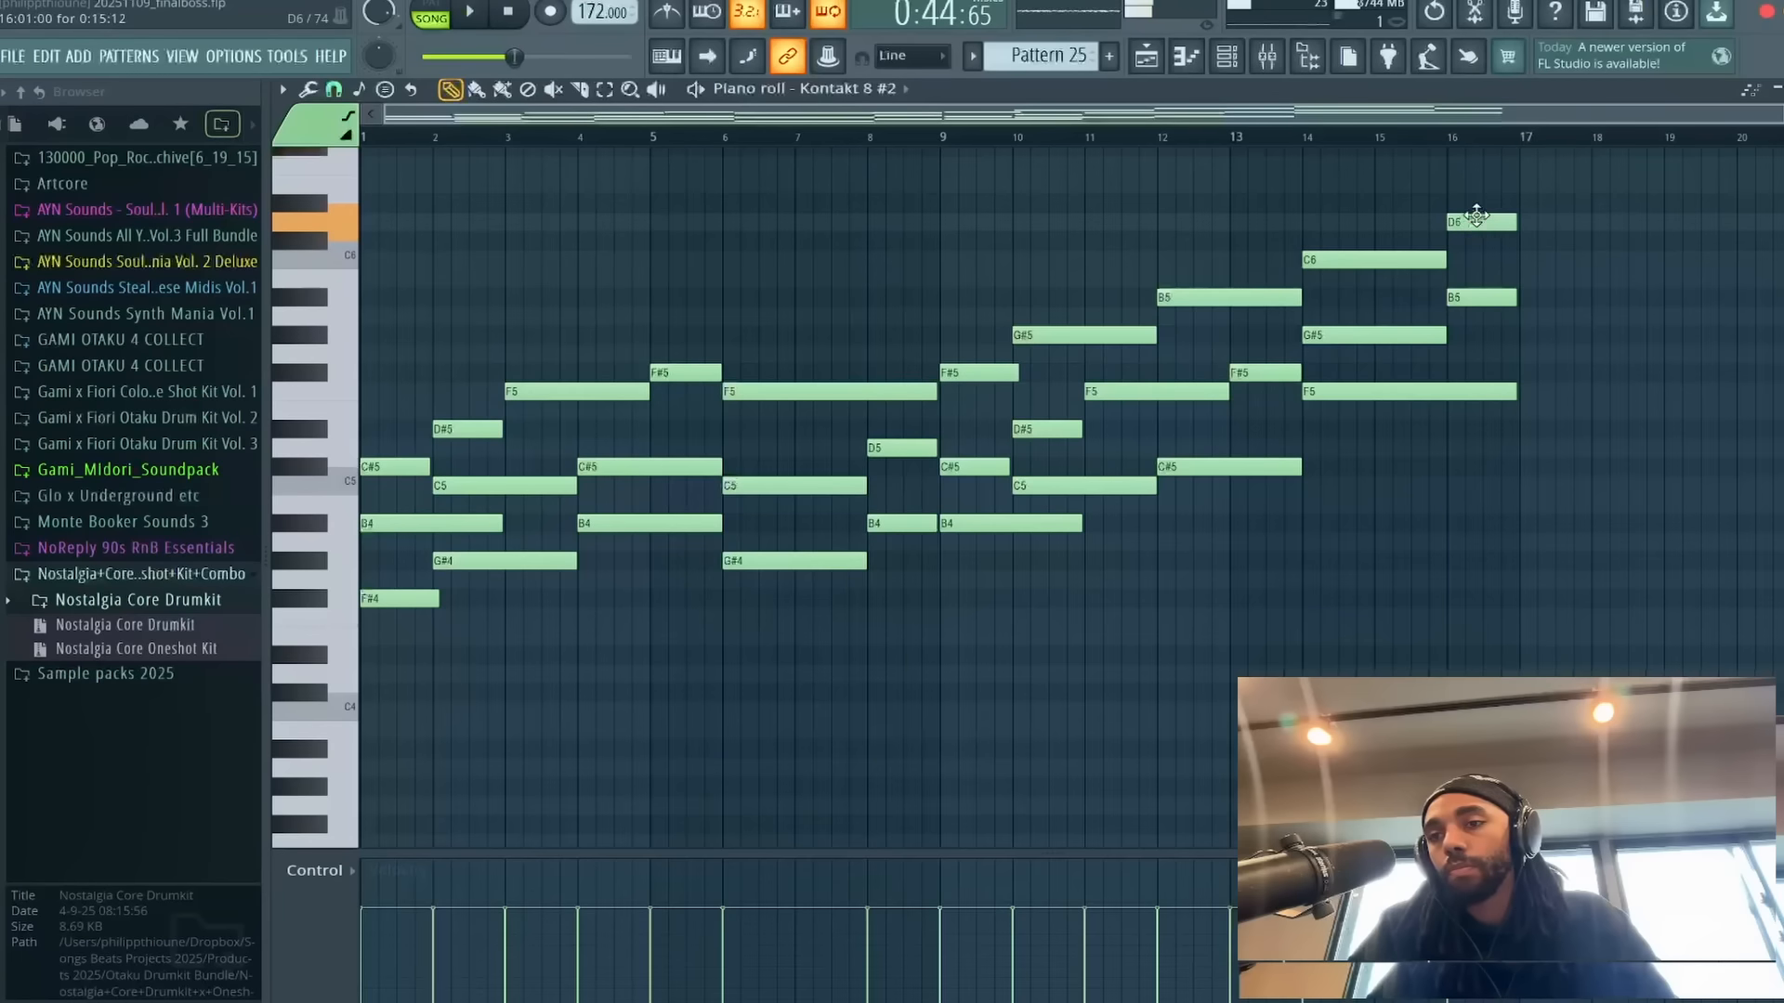
left_click_drag(1476, 216, 1478, 154)
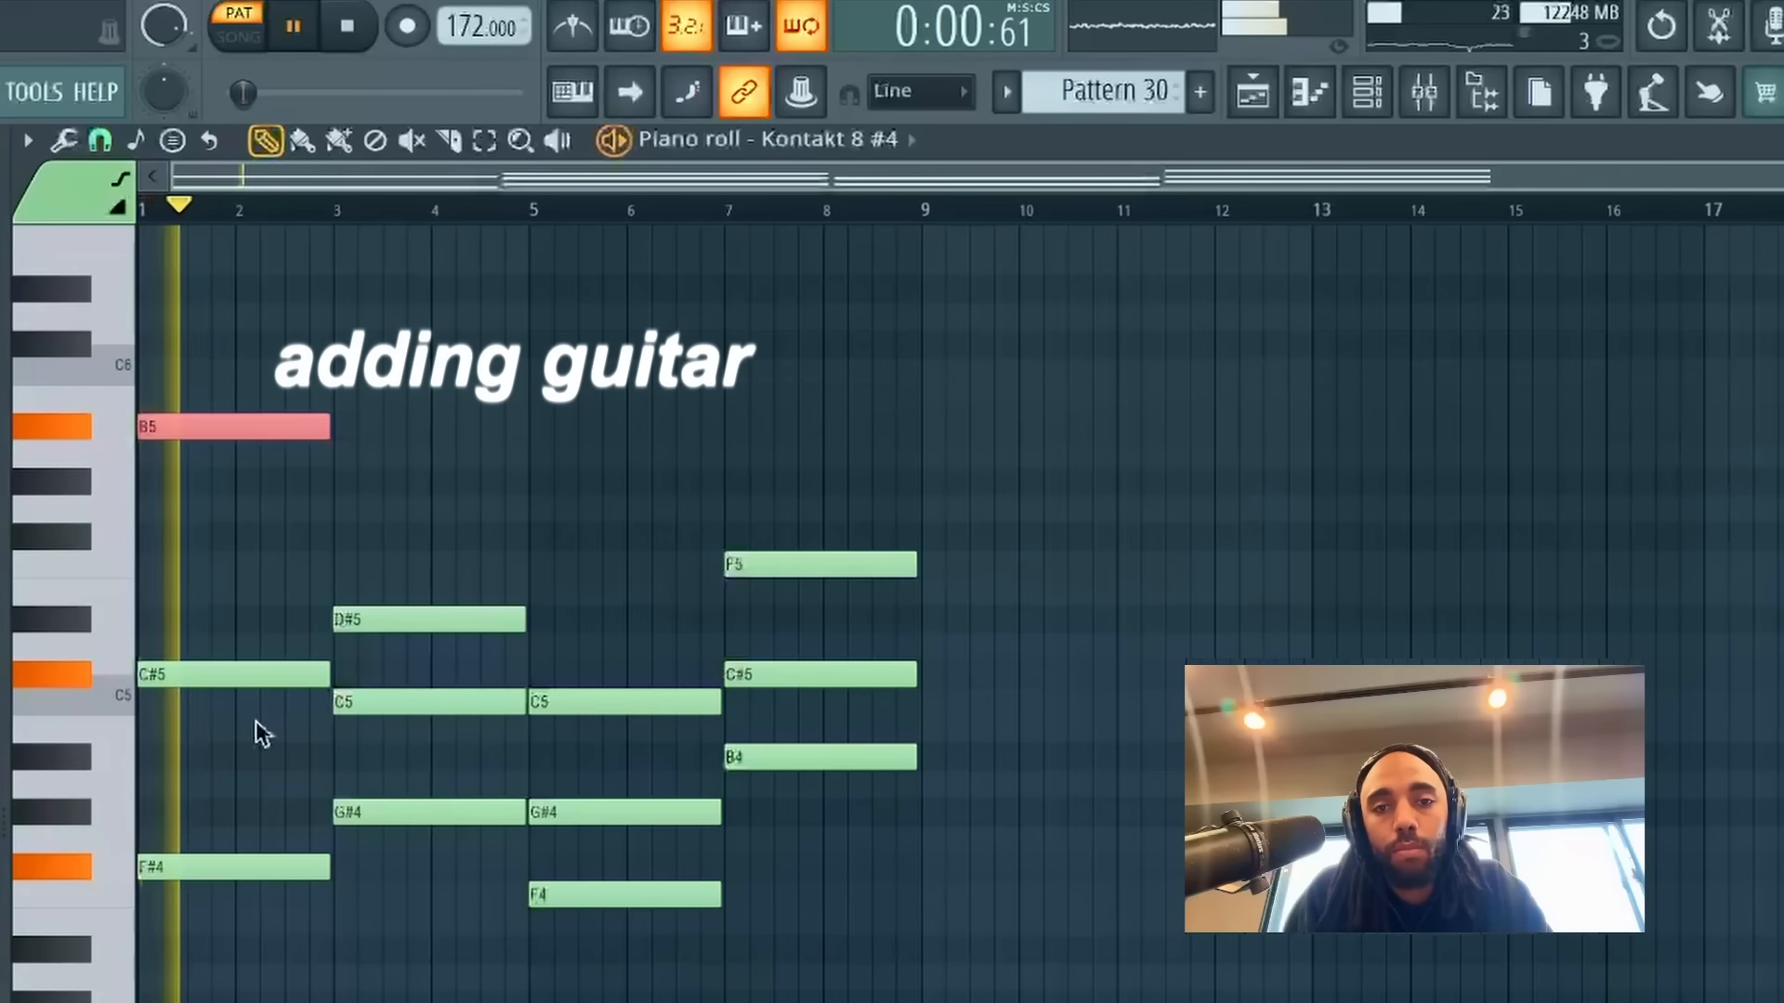
Lower the B5 note of the first guitar chord by one octave and adjust the high-mid gain in the guitar's Solid EQ.
key("ctrl+Down")
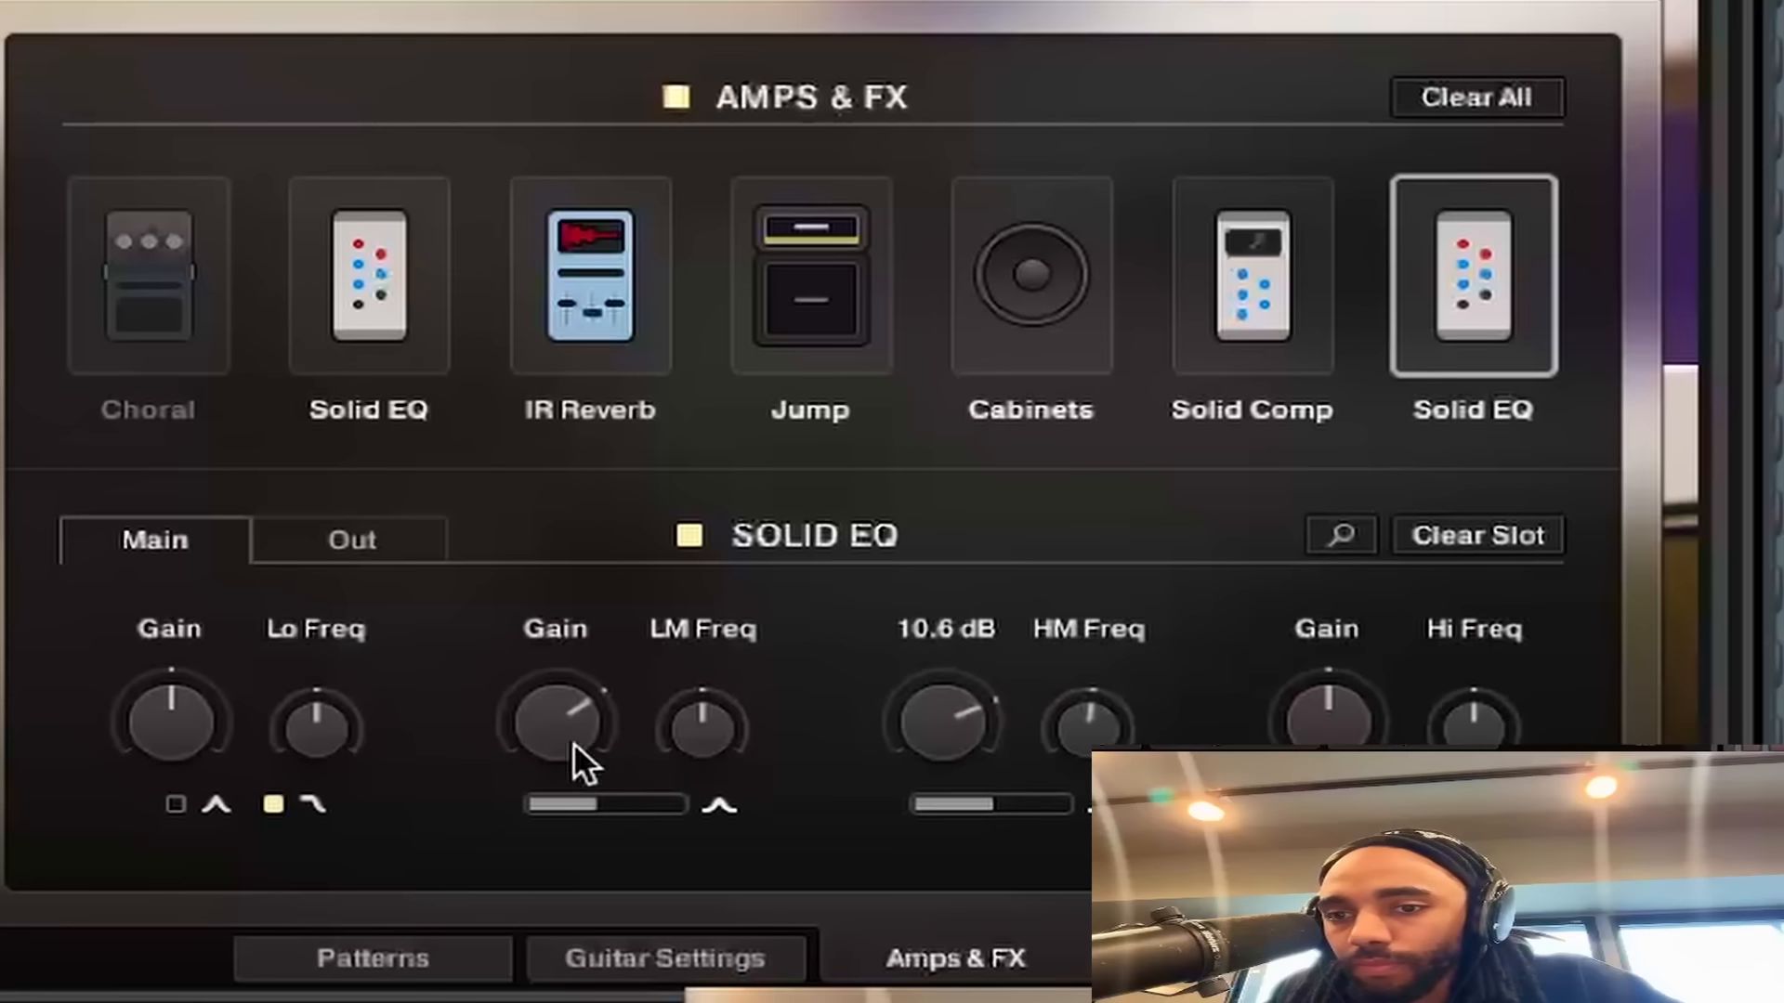
mouse_move(938, 667)
left_mouse_down()
mouse_move(935, 727)
mouse_move(950, 680)
left_mouse_up()
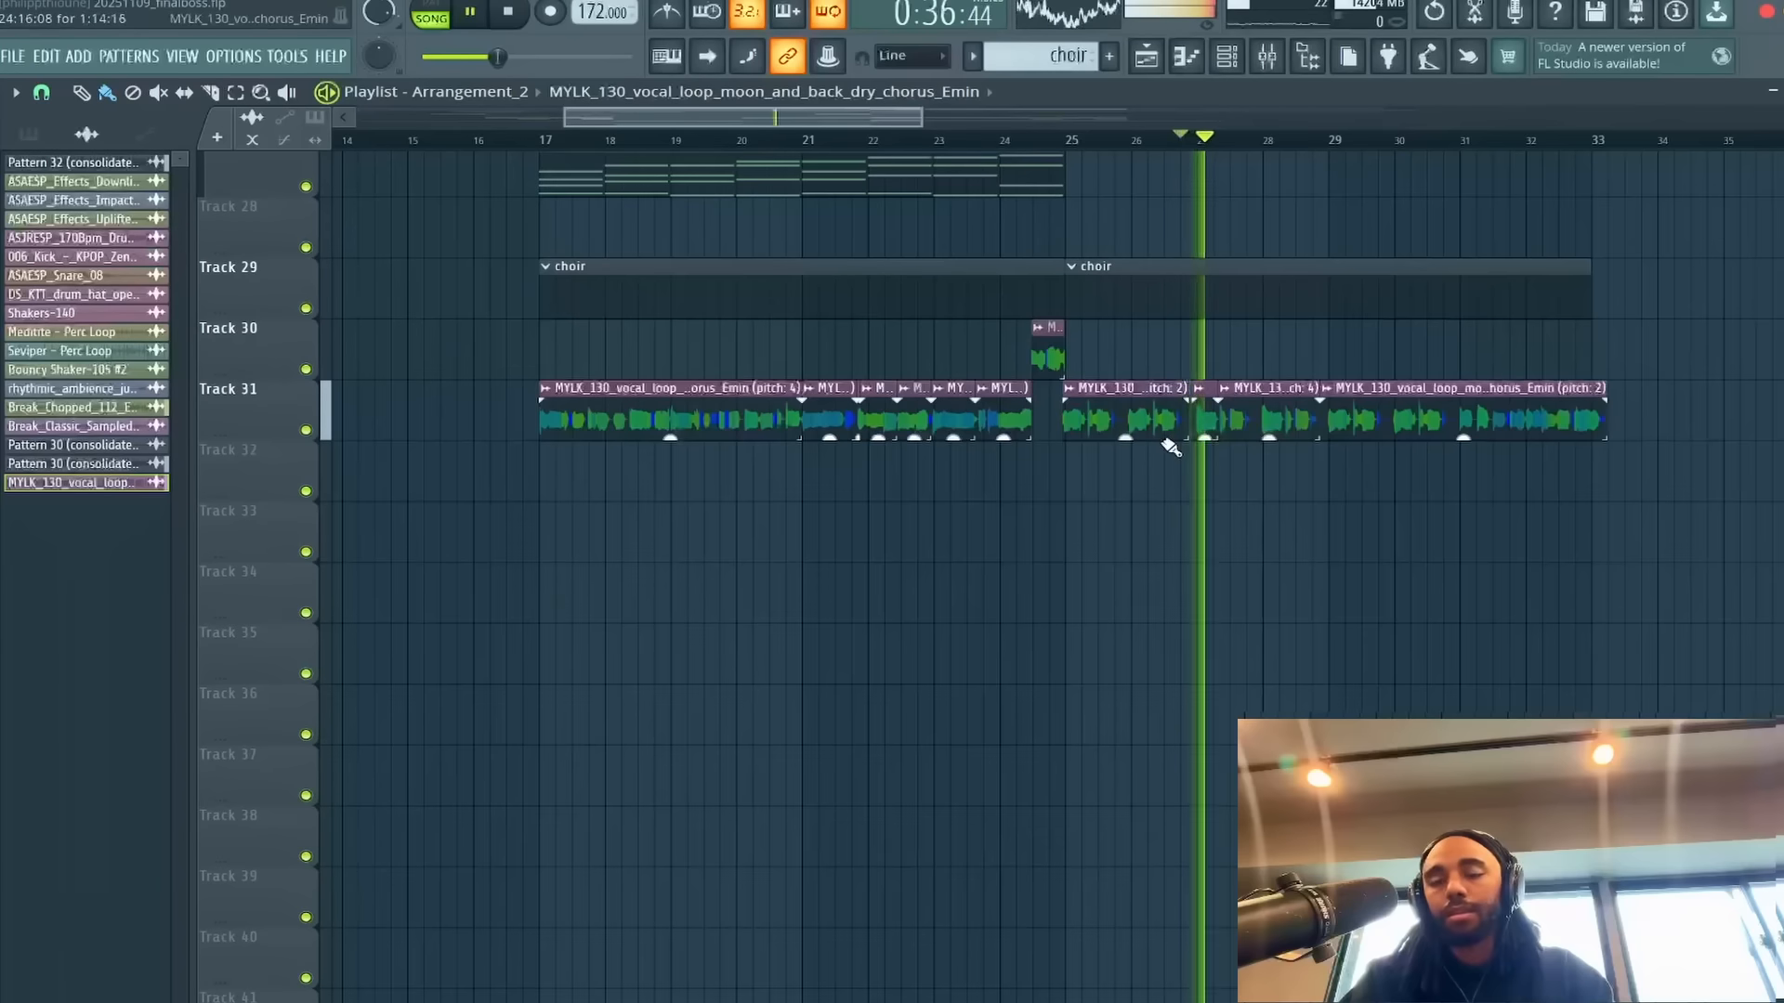
Route the consolidated MYLK_130 vocal clip to a free mixer track and reset its time-stretching pitch.
scroll(1142, 460, "down", 3)
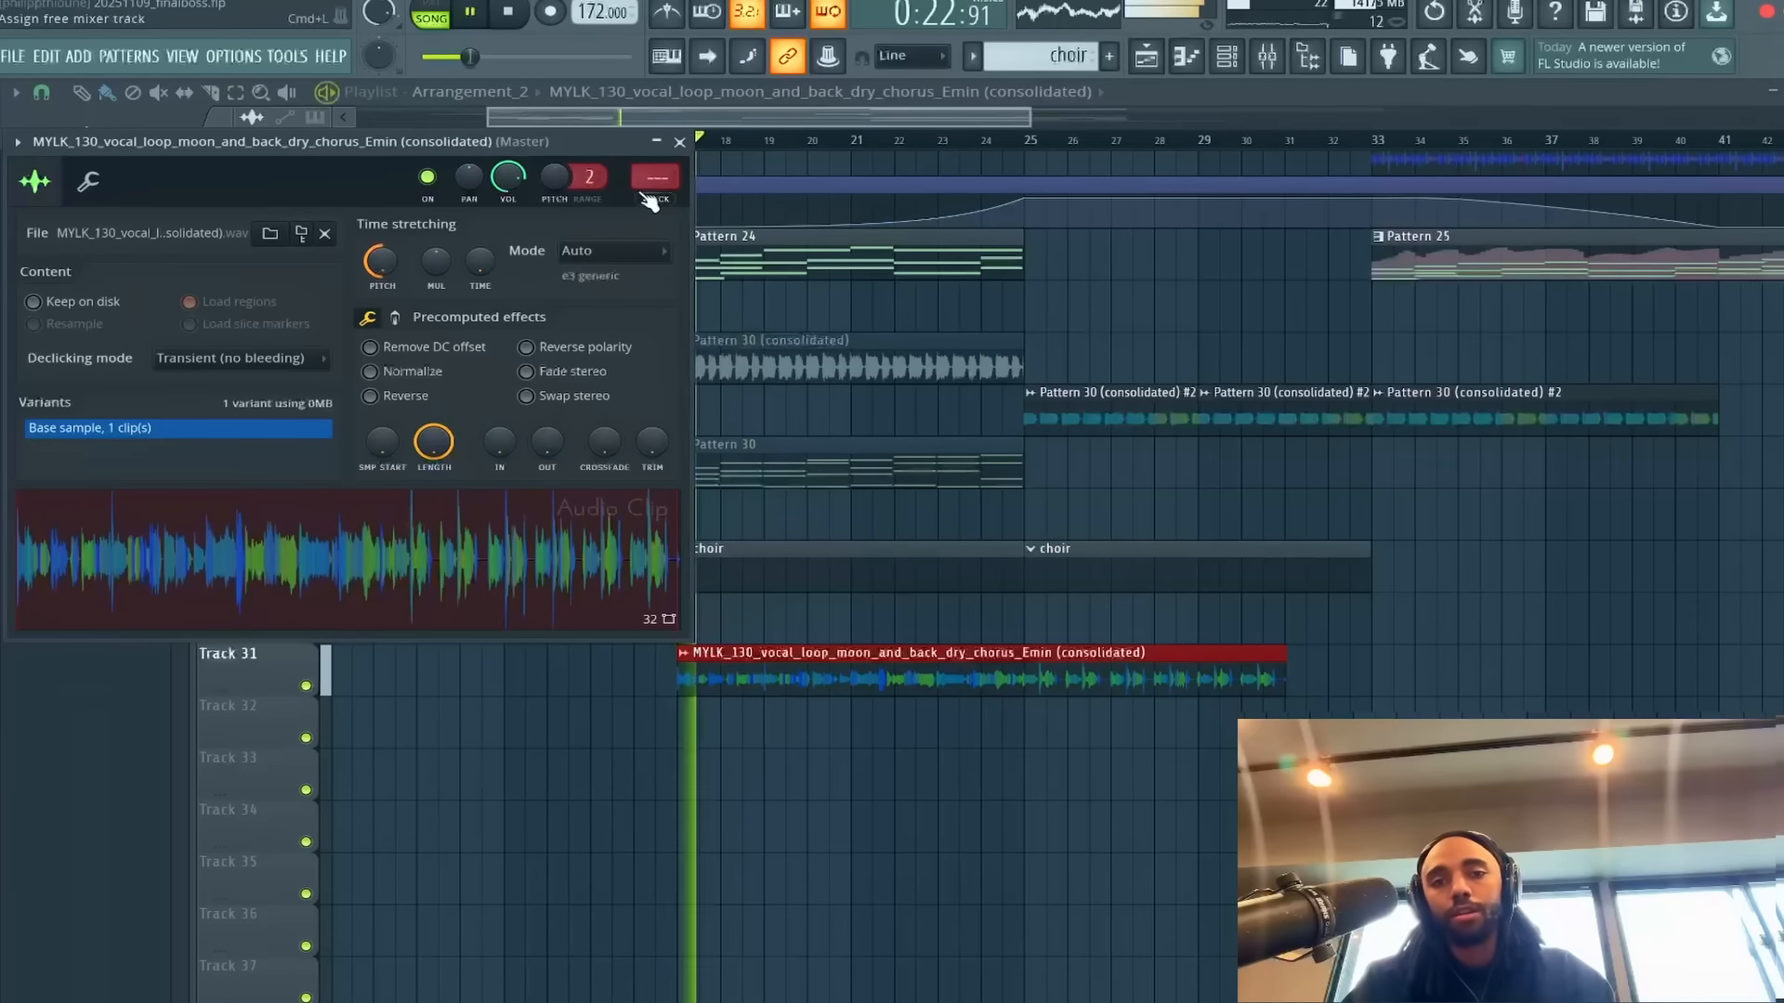
left_click(644, 196)
key("F9")
left_click(409, 276)
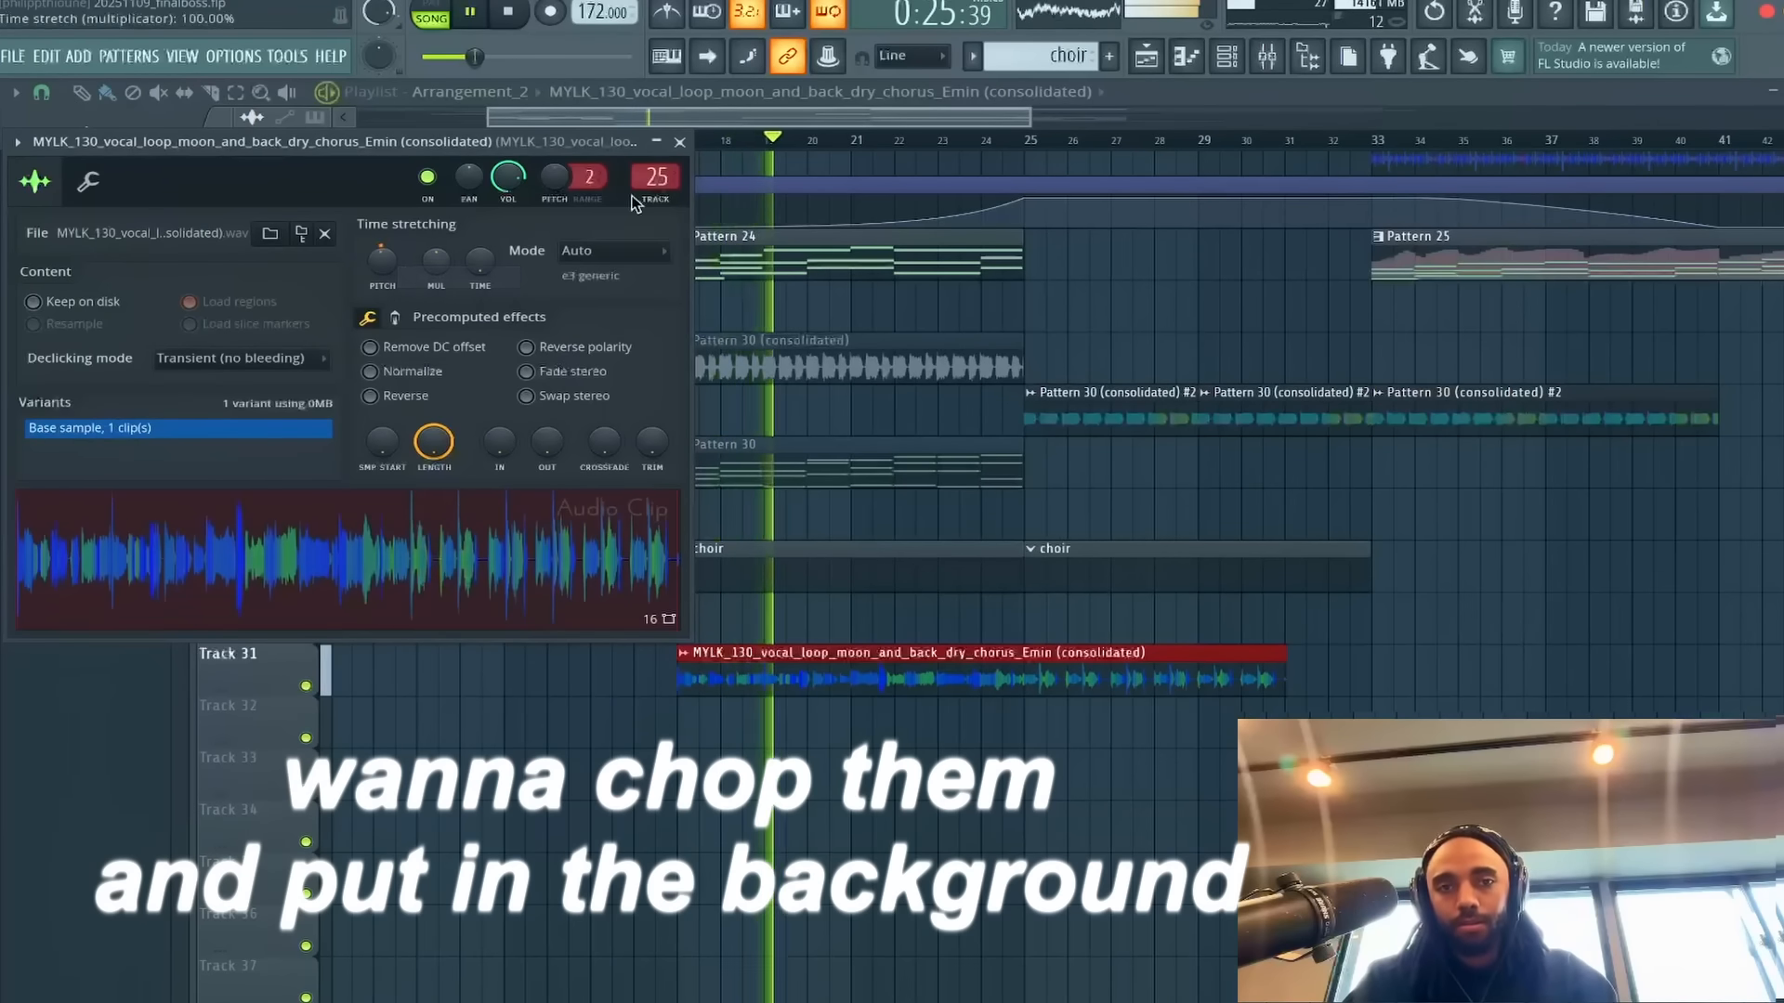
Load ShaperBox 3 into slot 4 of the MYLK_130 vocal loop's mixer track.
key("F9")
left_click(1022, 260)
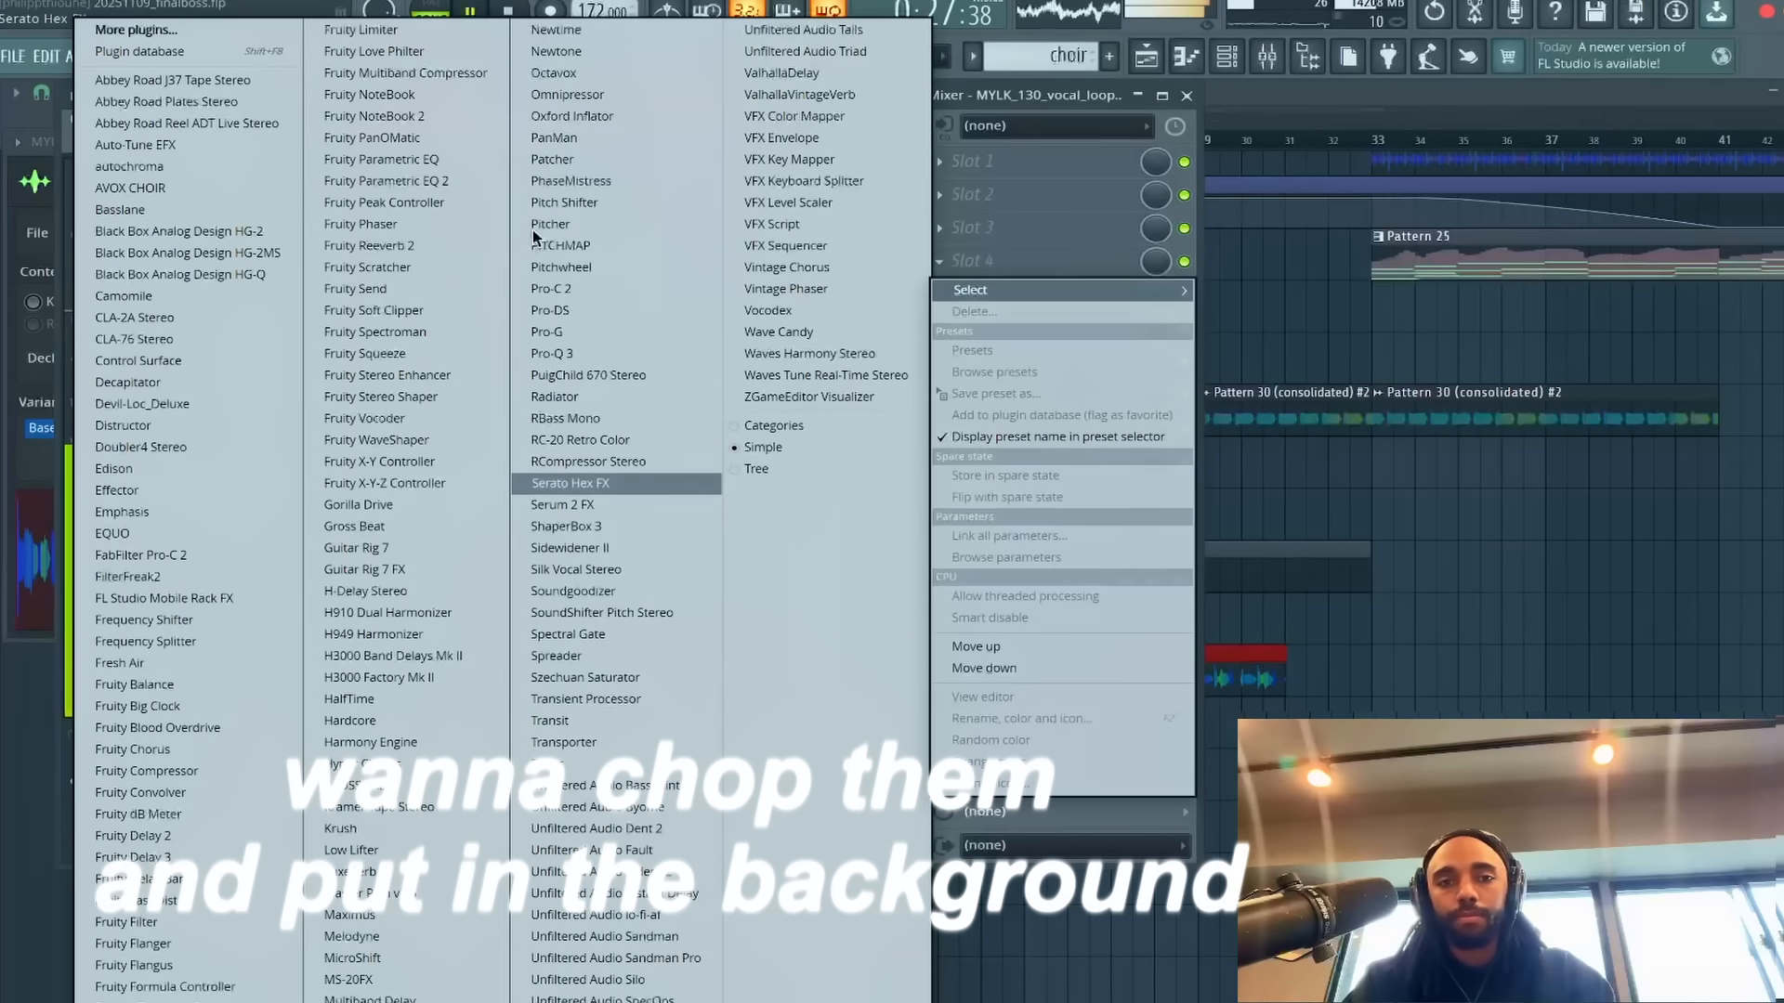
left_click(571, 526)
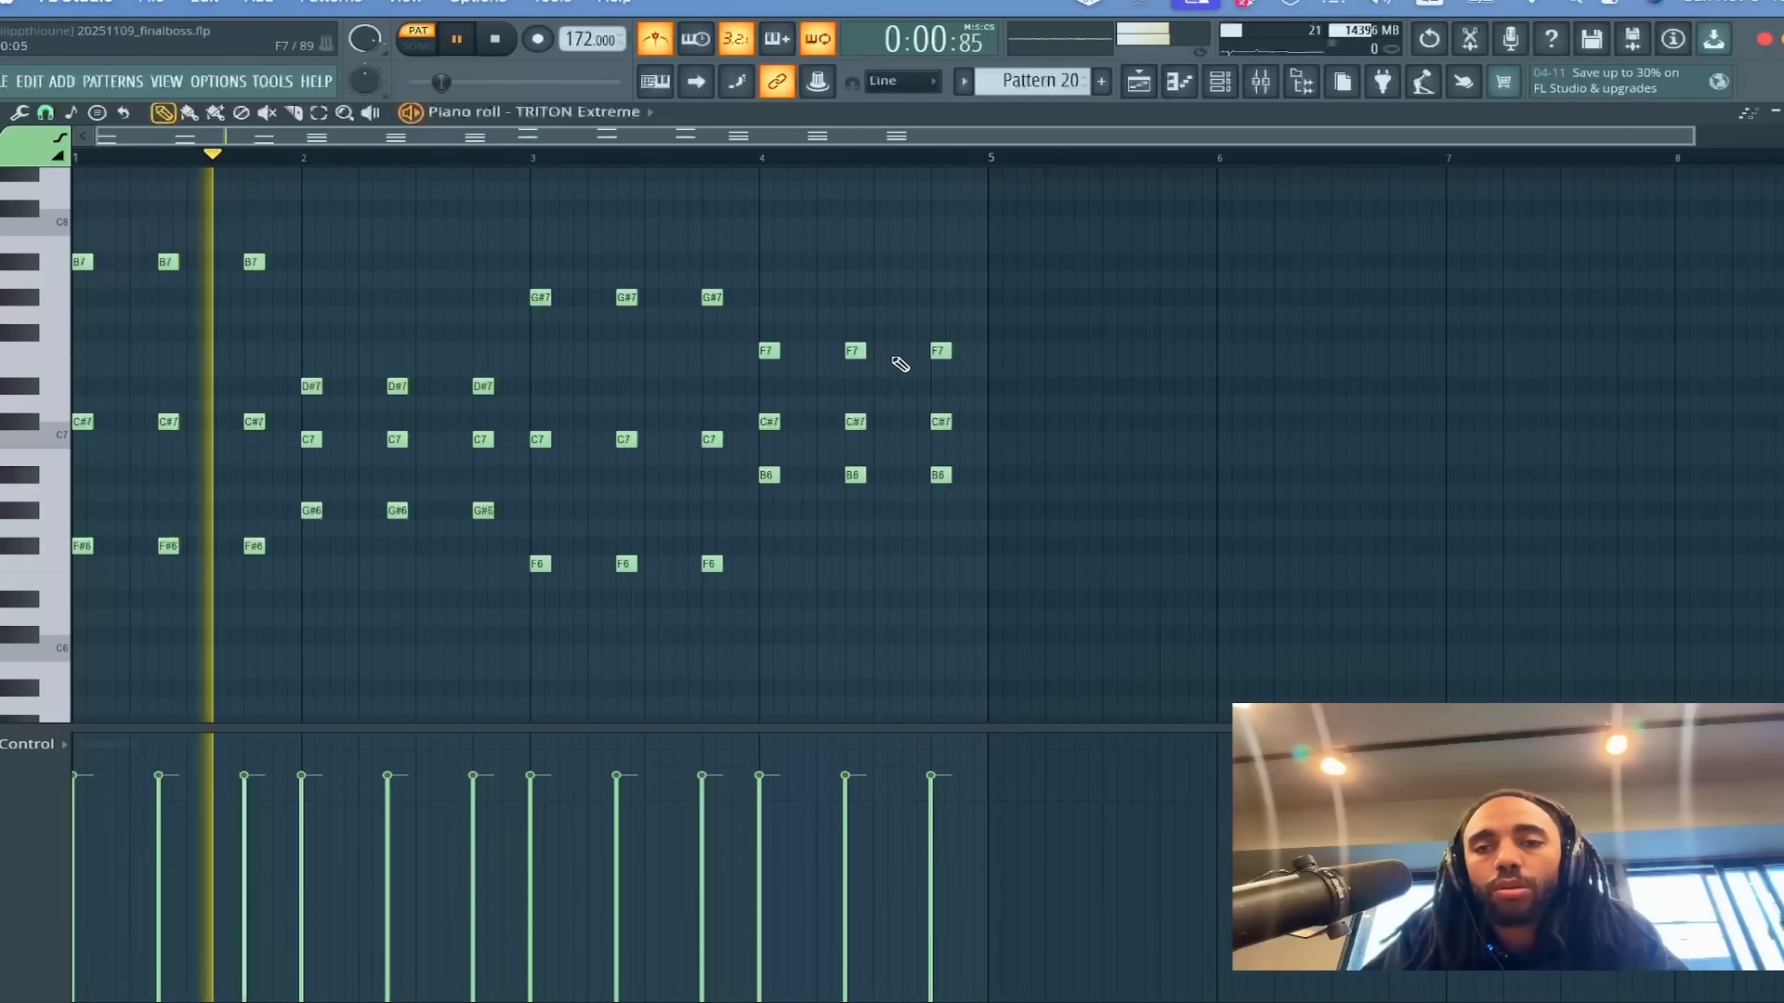
Transpose the TRITON Extreme chord stabs in Pattern 20 down an octave, including the last F7 note.
key("ctrl+Down")
left_click(940, 351)
key("ctrl+Down")
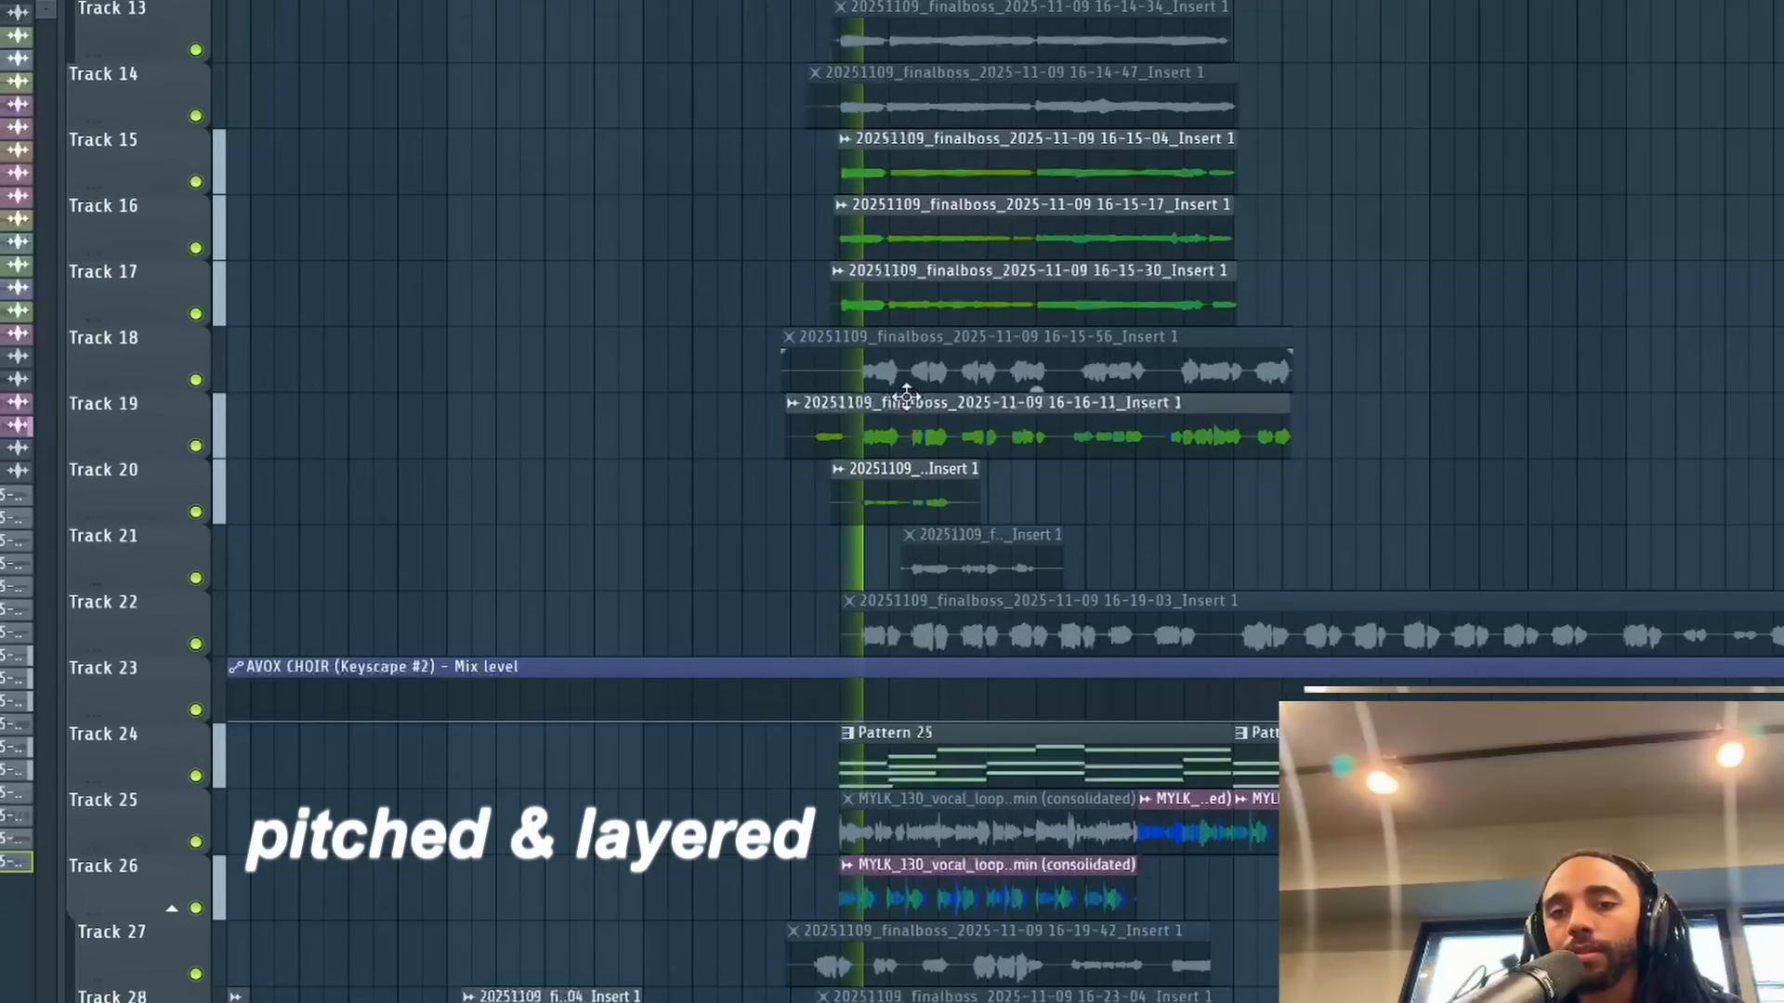
Inspect the Track 19 vocal layer's sample settings and mixer effects, and review the rest of the arrangement.
double_click(910, 429)
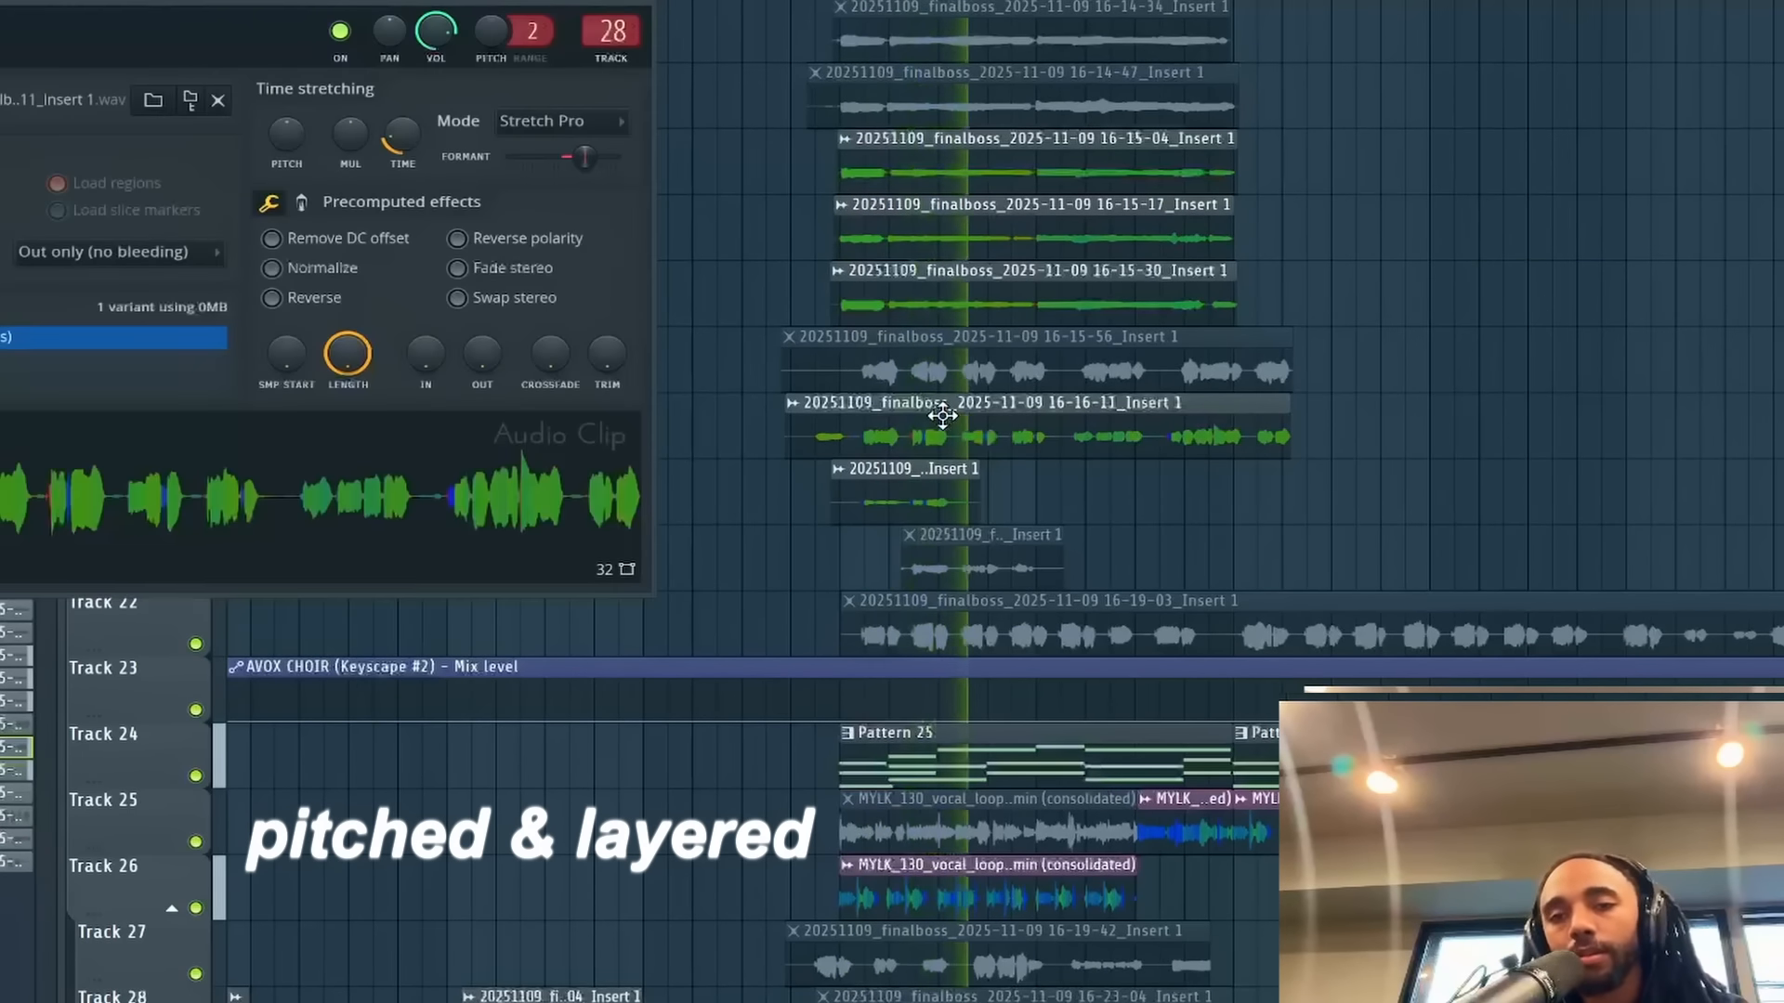
key("F9")
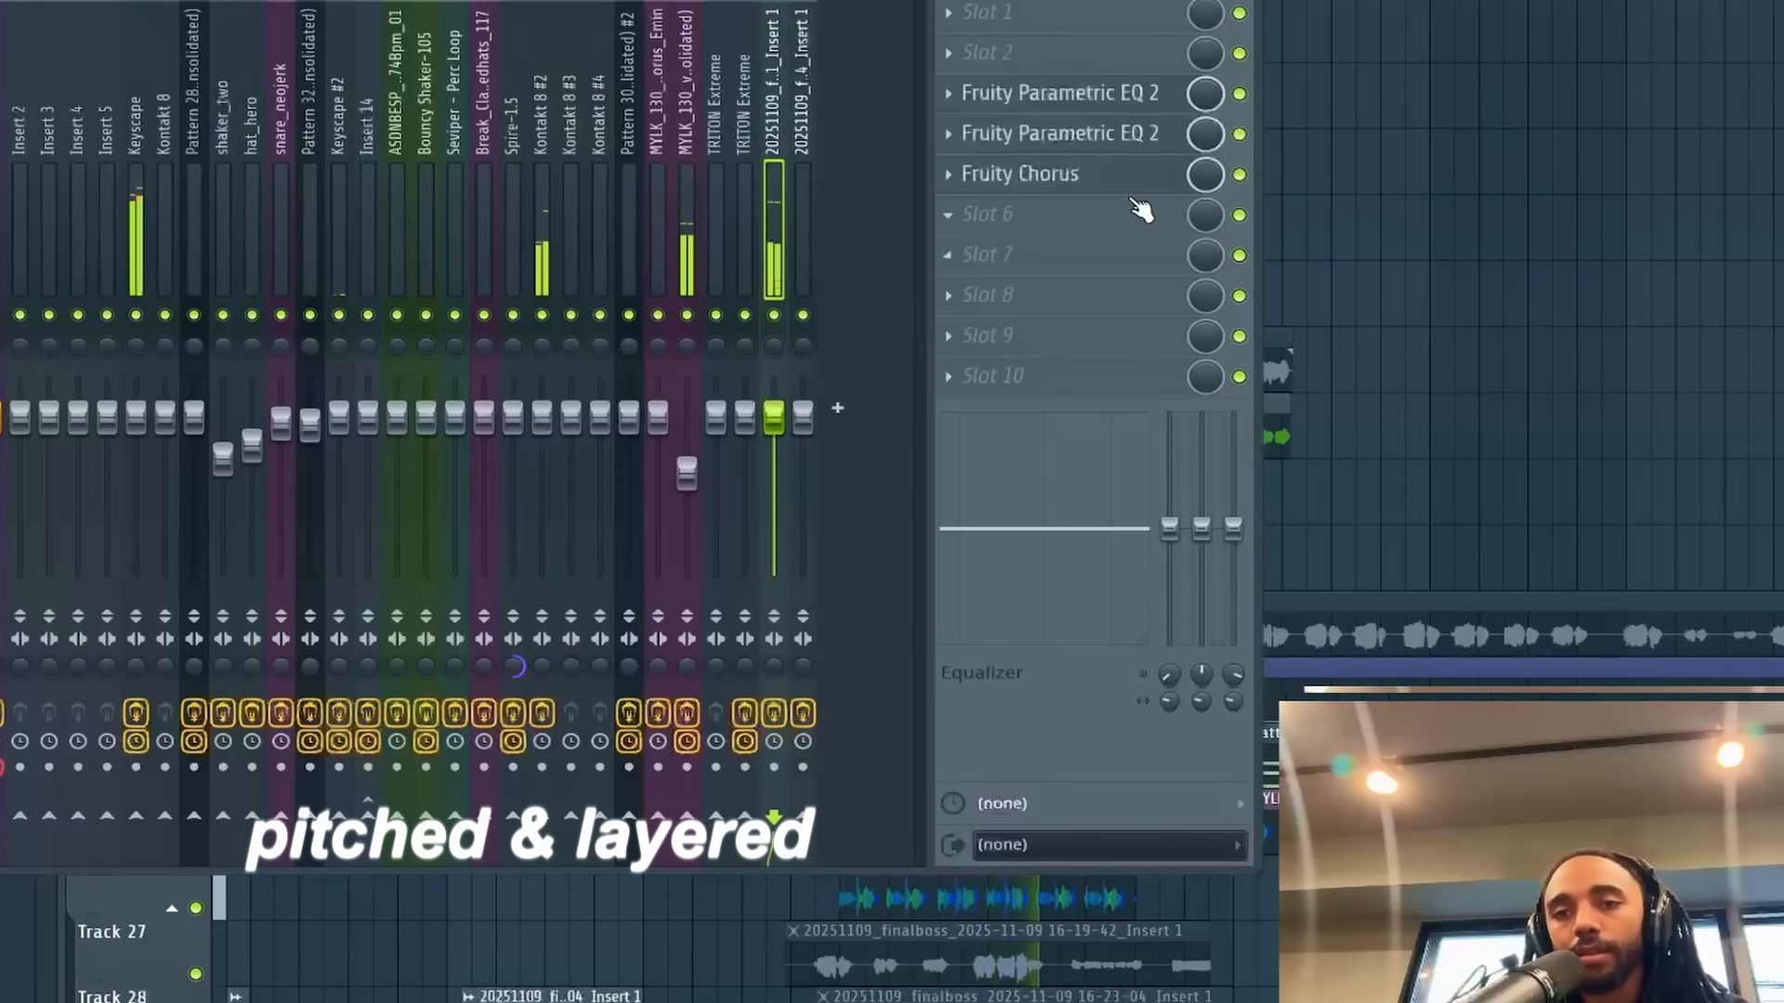
key("Escape")
key("Escape")
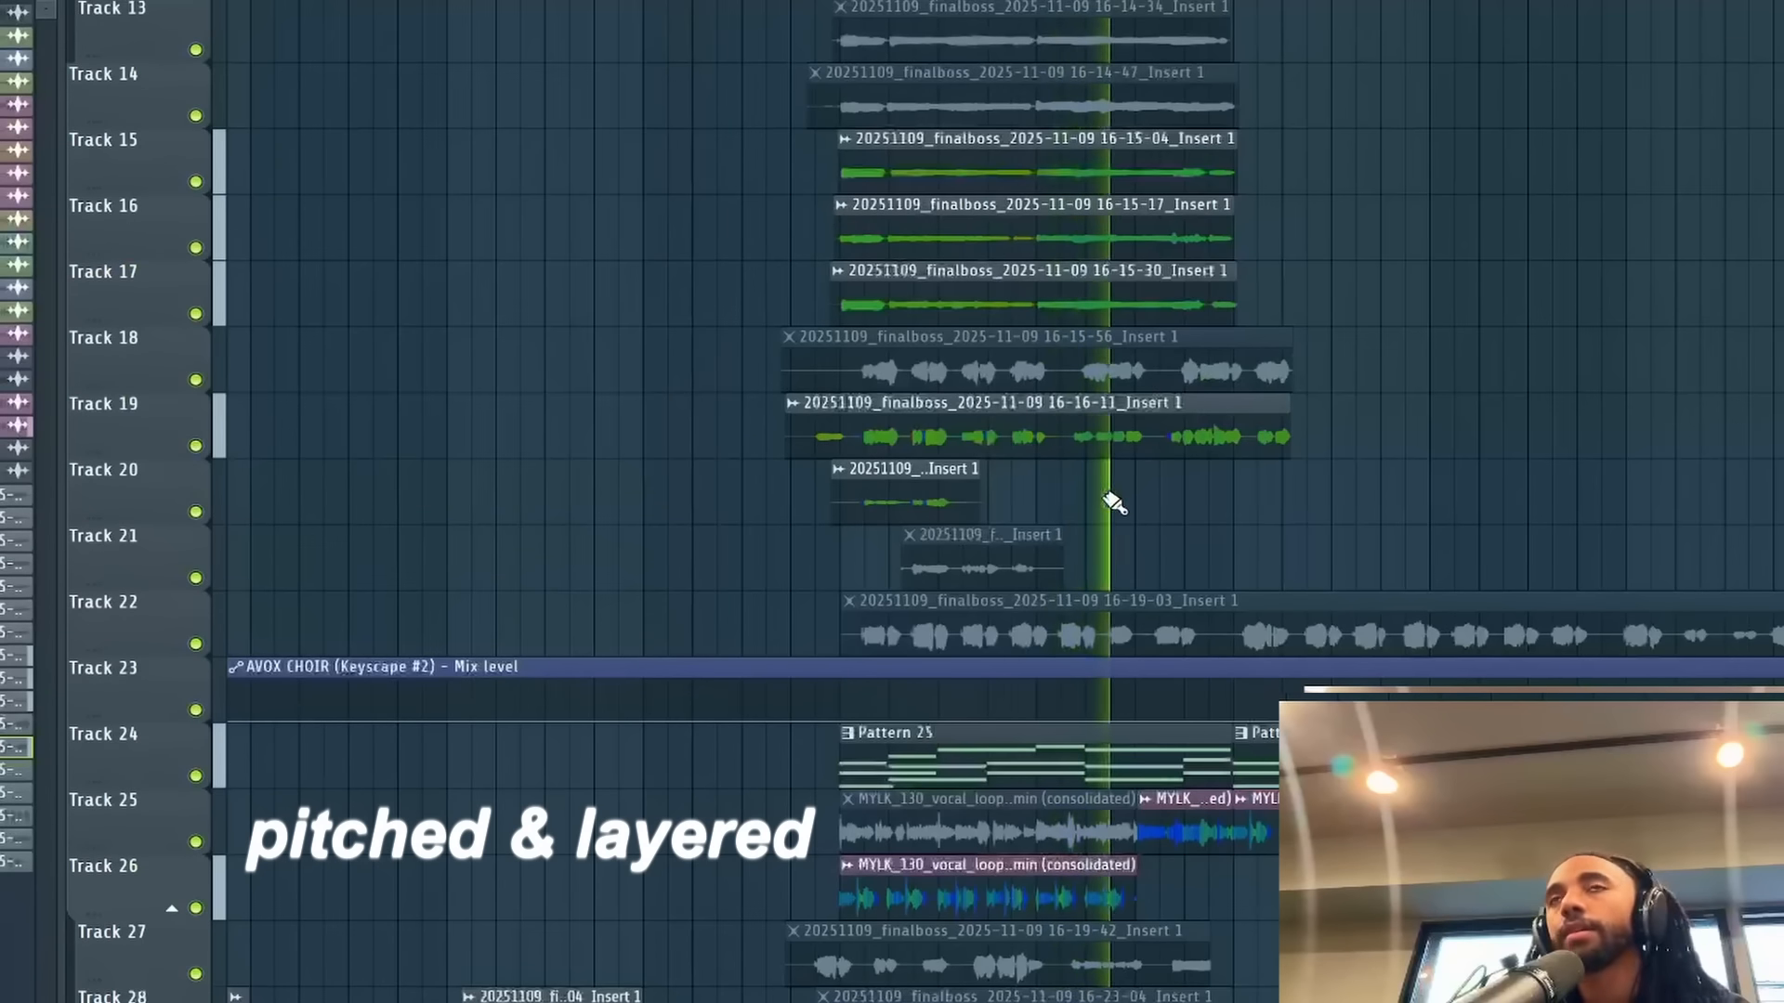
scroll(1112, 502, "down", 5)
scroll(1113, 503, "down", 5)
scroll(1194, 372, "up", 2)
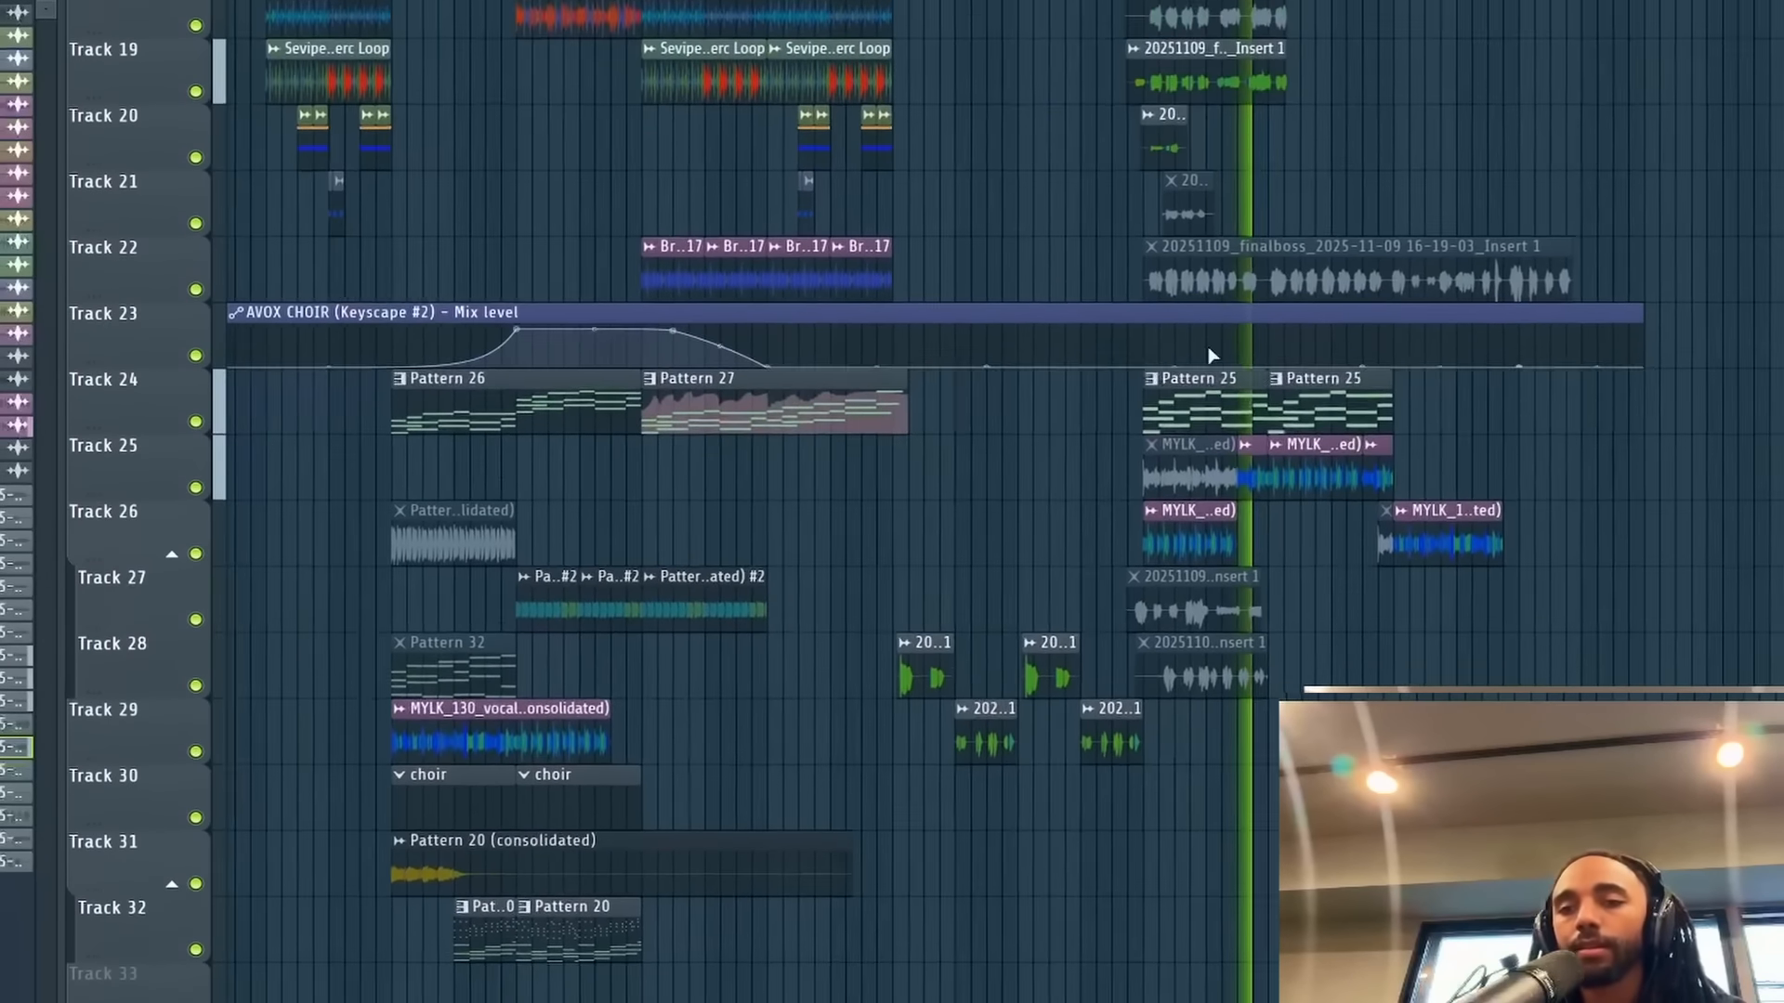
scroll(1211, 354, "up", 1)
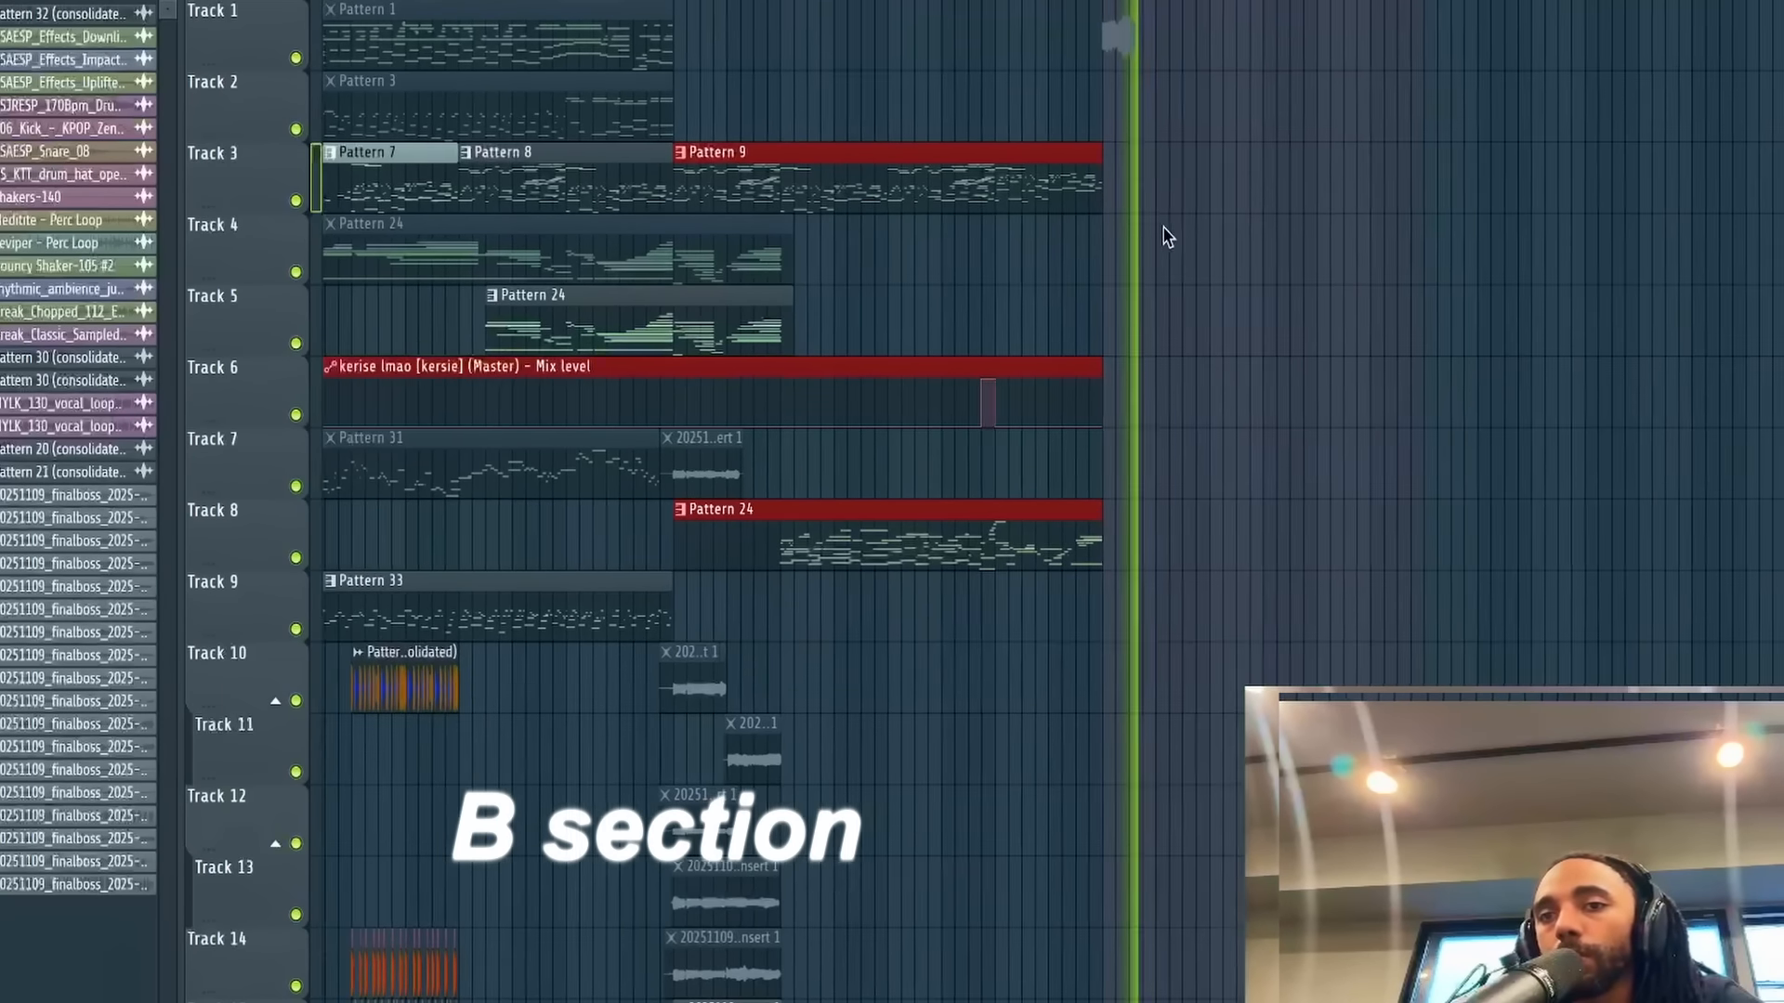
Open the Waves Harmony Stereo harmonizer on Insert 1 and move its window below the first effect slots.
scroll(1167, 236, "up", 3)
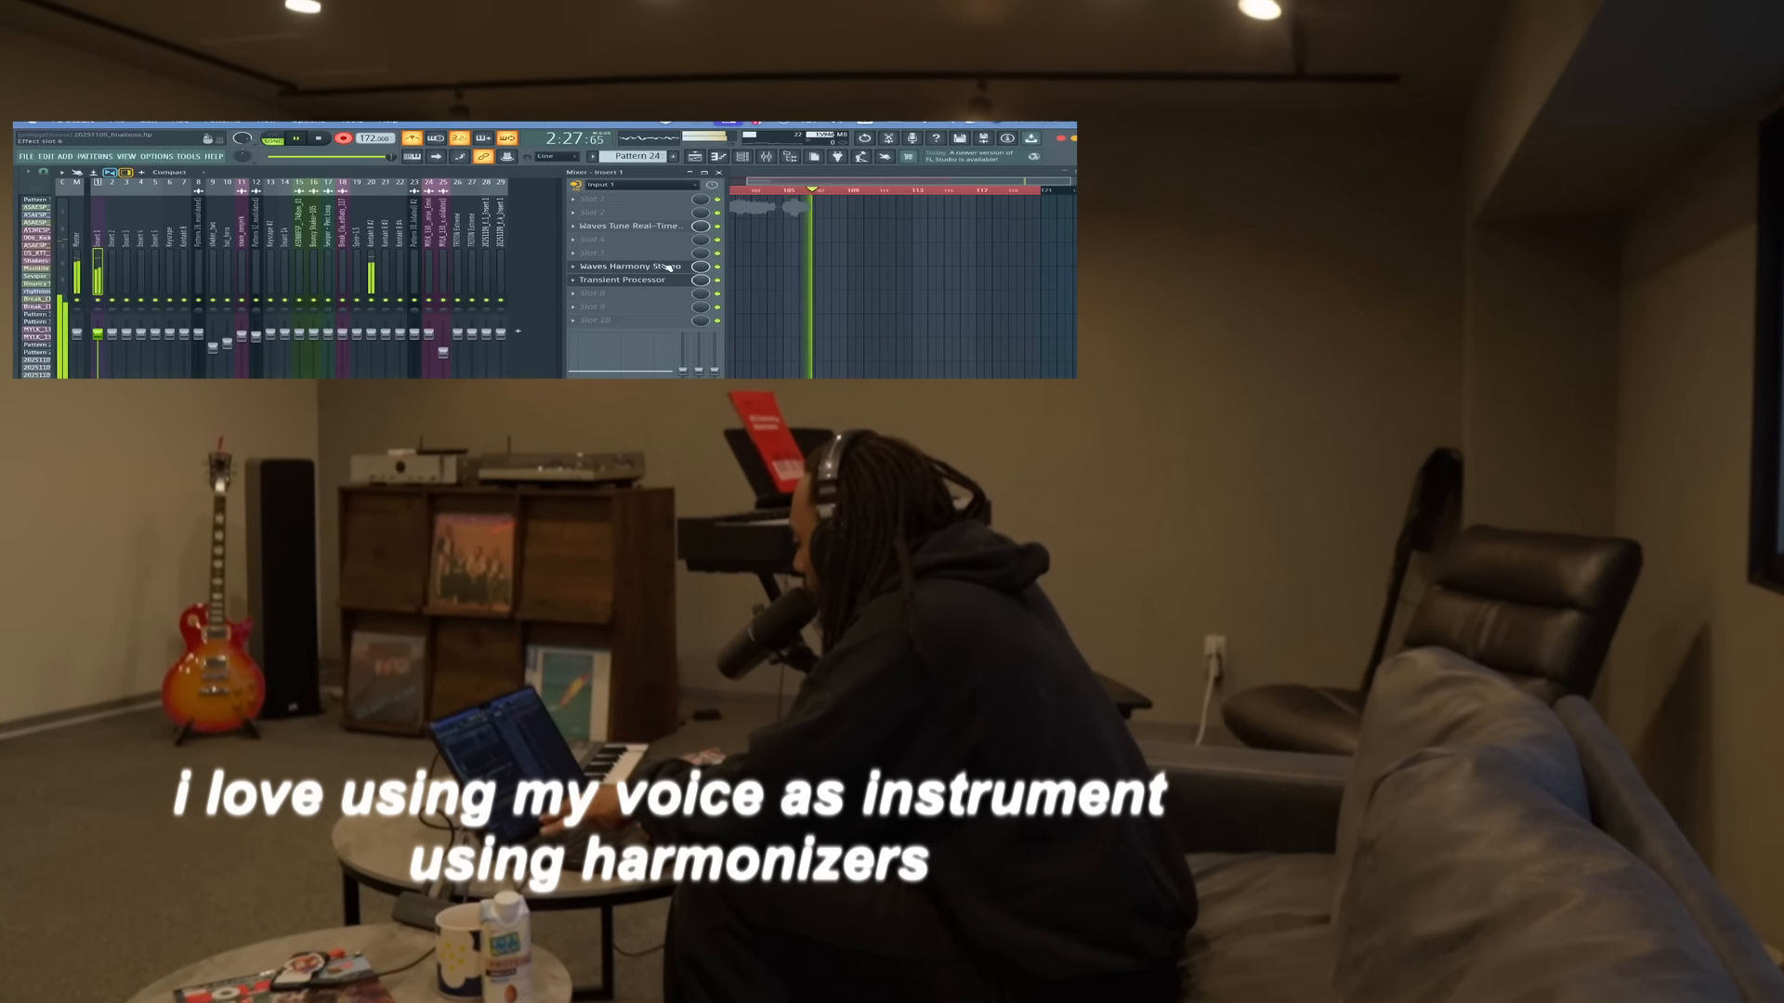
left_click(613, 267)
left_click_drag(671, 206, 681, 305)
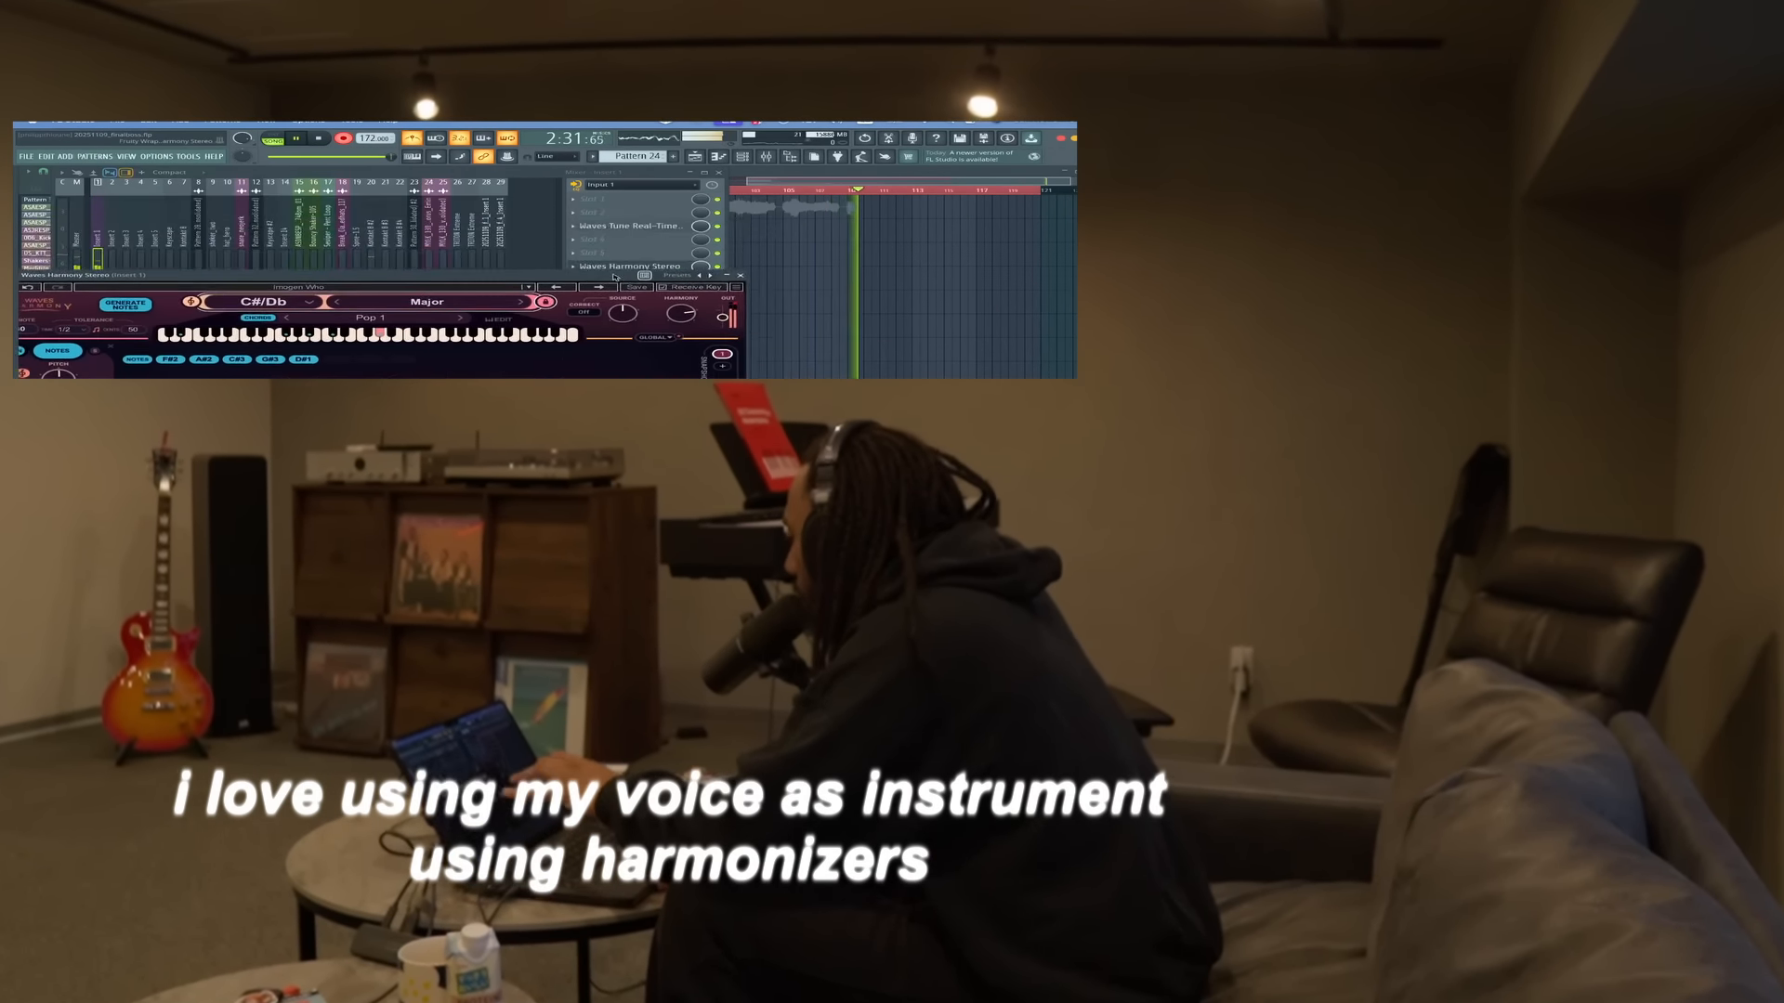
left_click(800, 266)
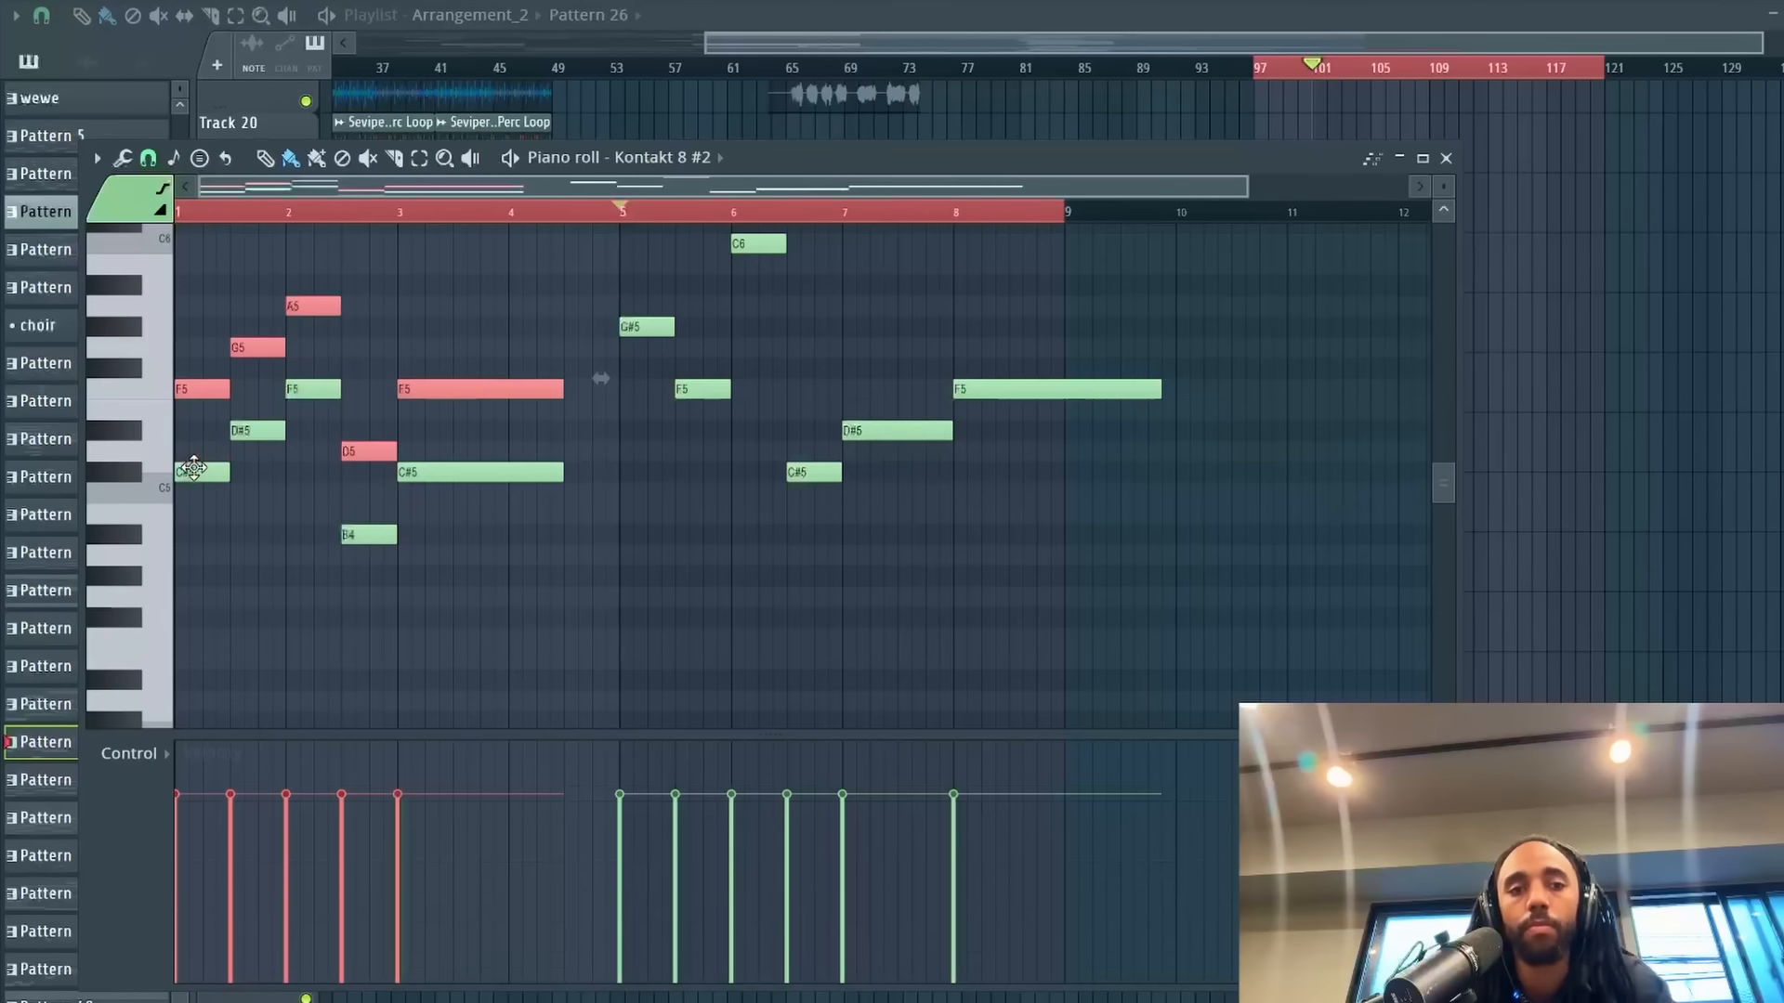
Transpose the selected upper harmony notes in the Kontakt 8 #2 strings part up three semitones and check them against the lower melody.
key("Up")
key("Up")
key("Up")
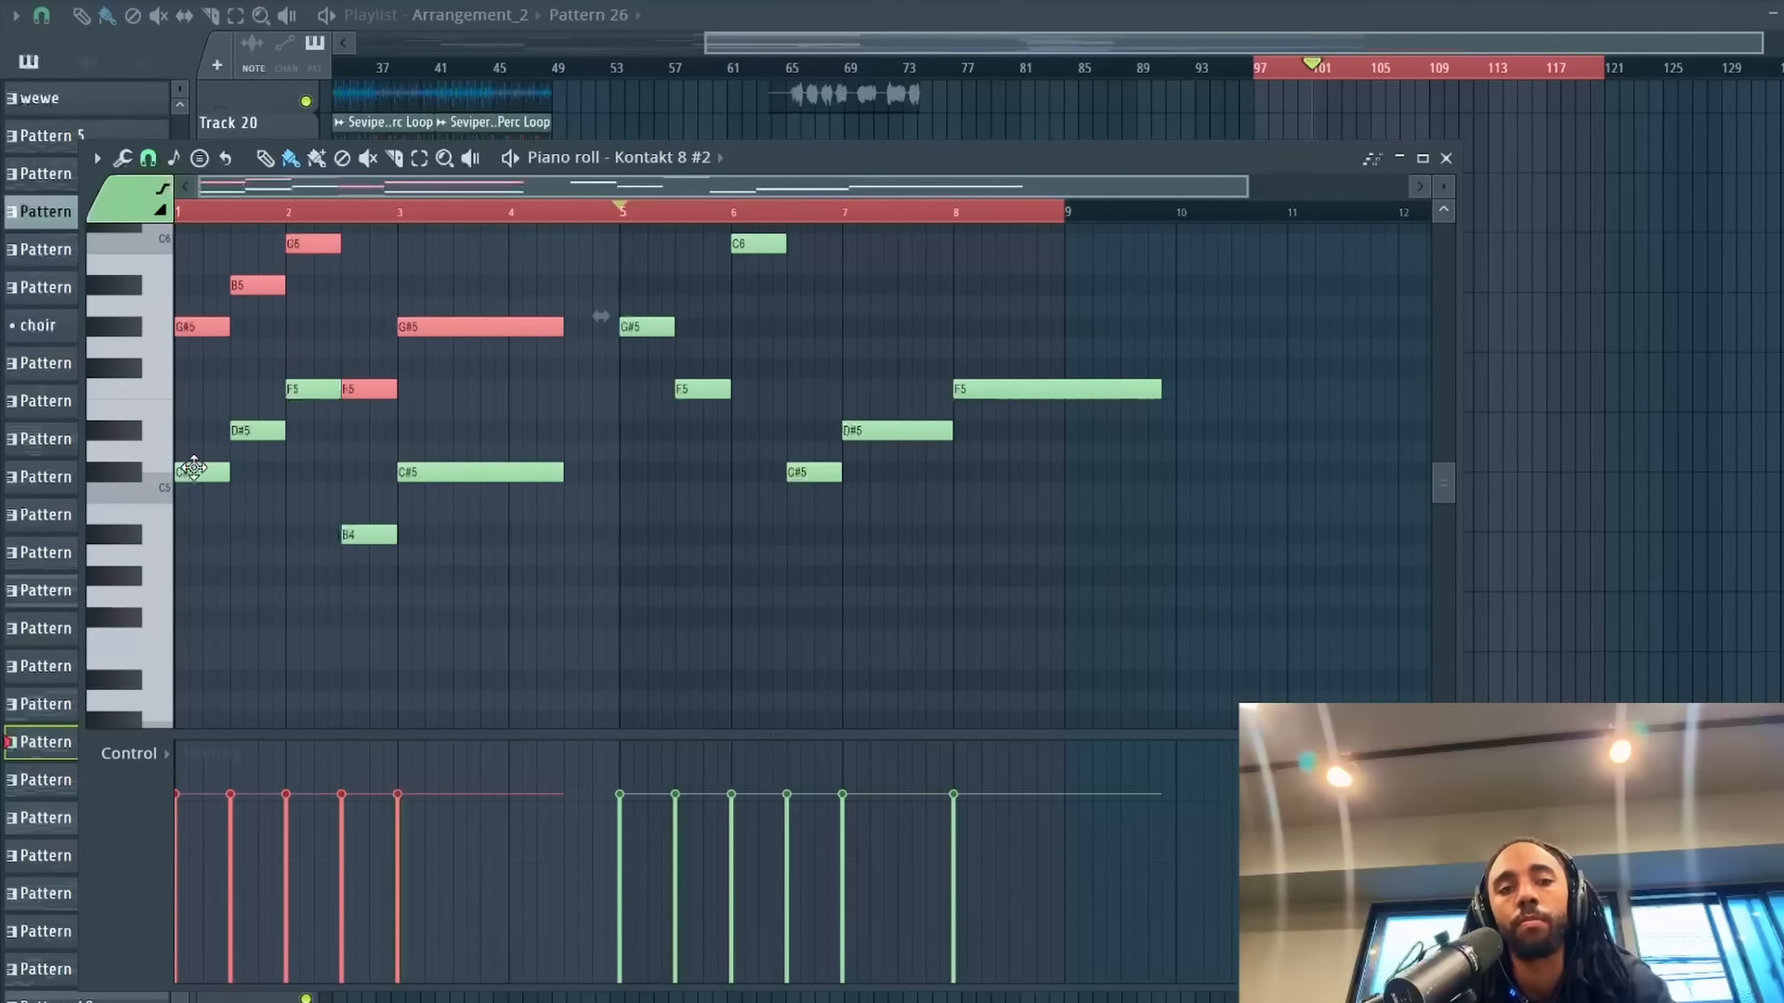
scroll(226, 350, "up", 3)
scroll(284, 465, "up", 6)
scroll(287, 484, "down", 4)
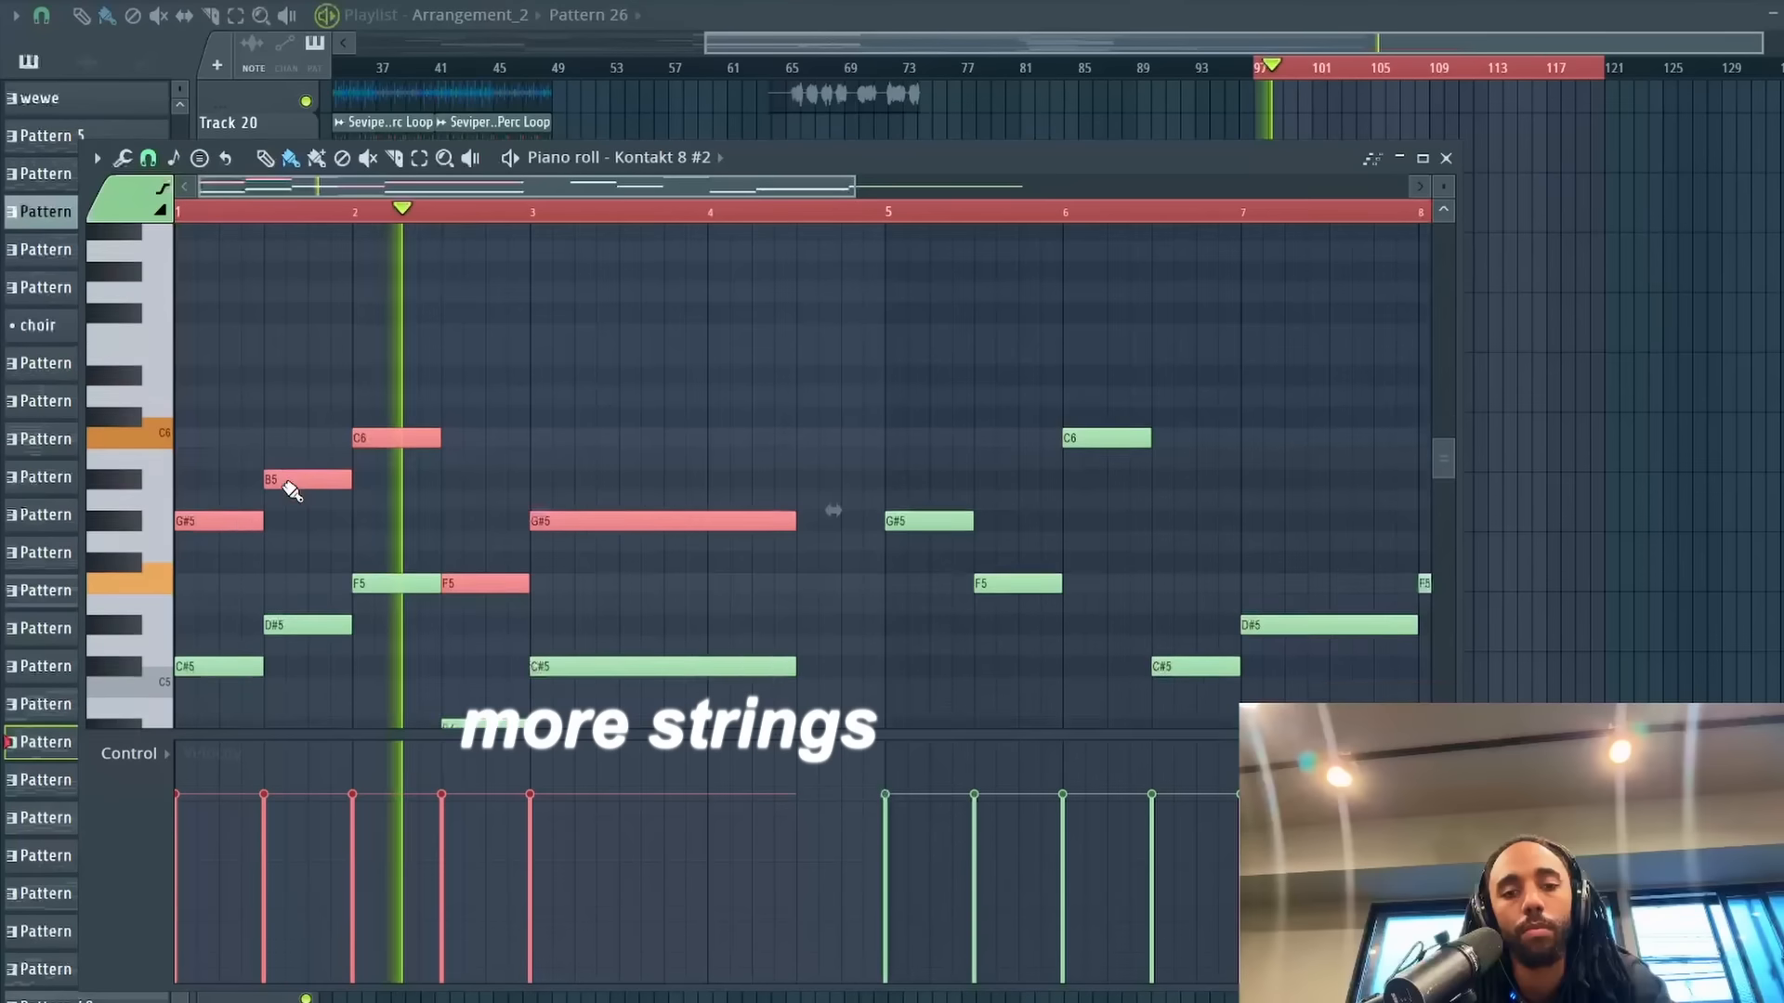
scroll(397, 528, "down", 5)
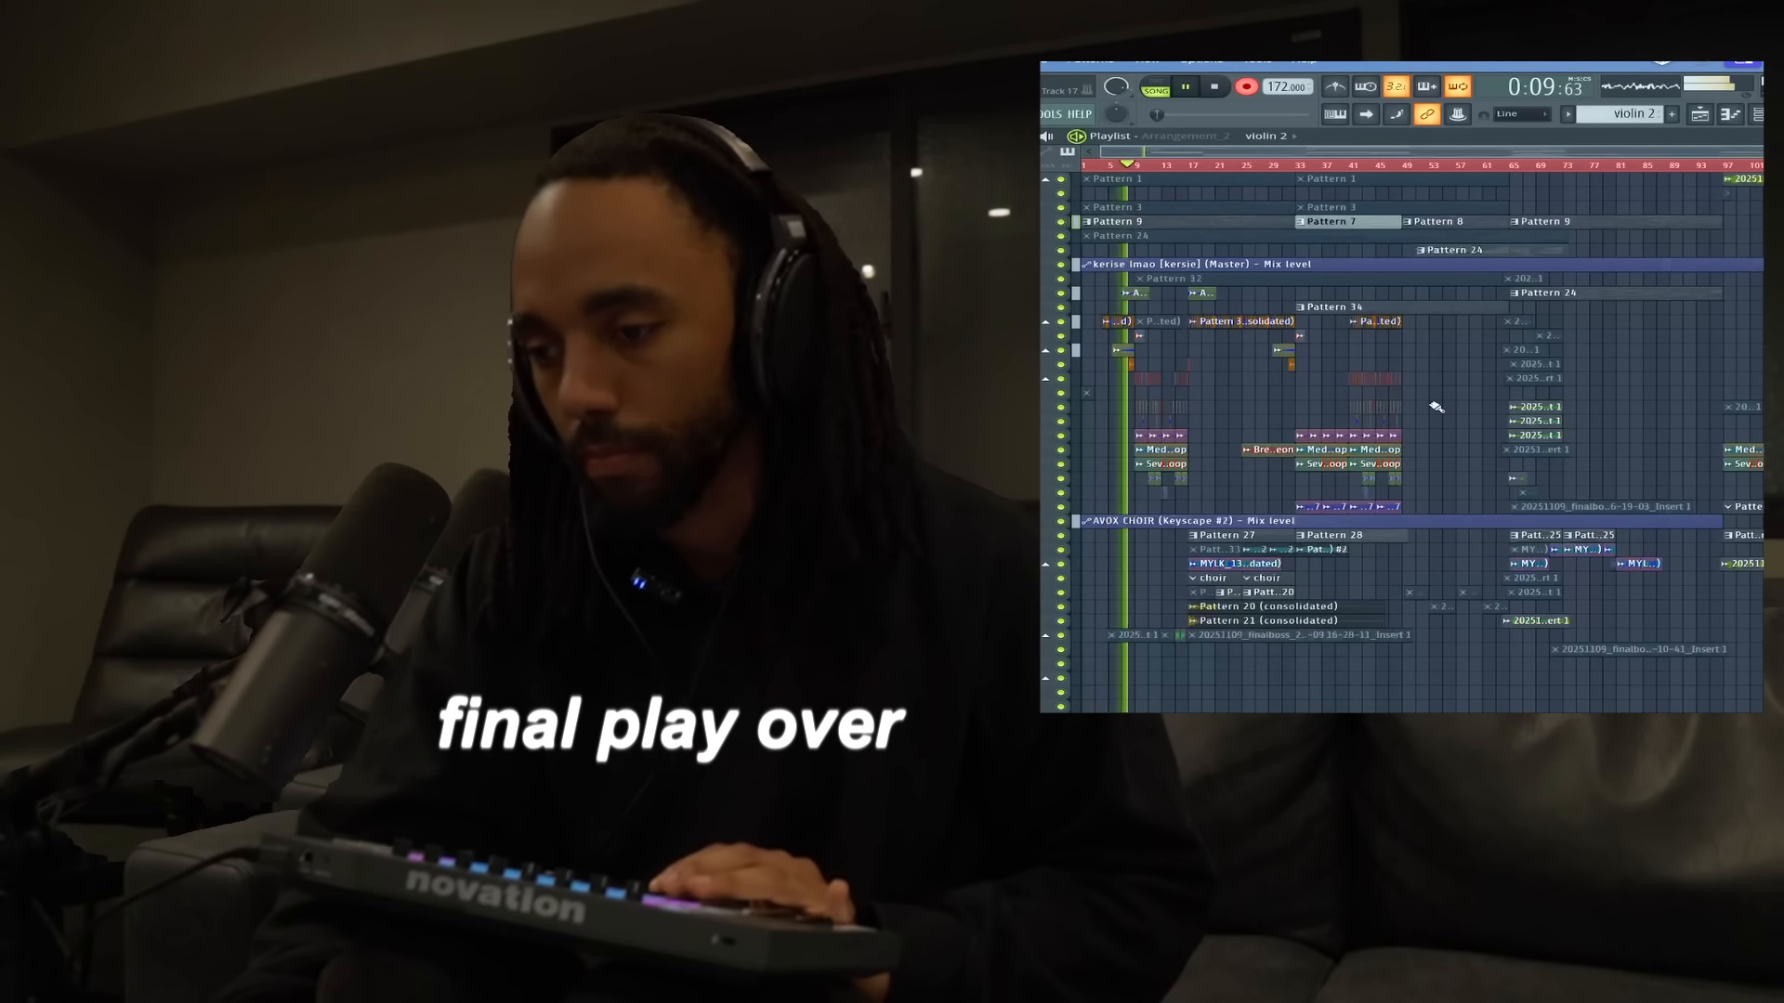
scroll(1440, 398, "down", 4)
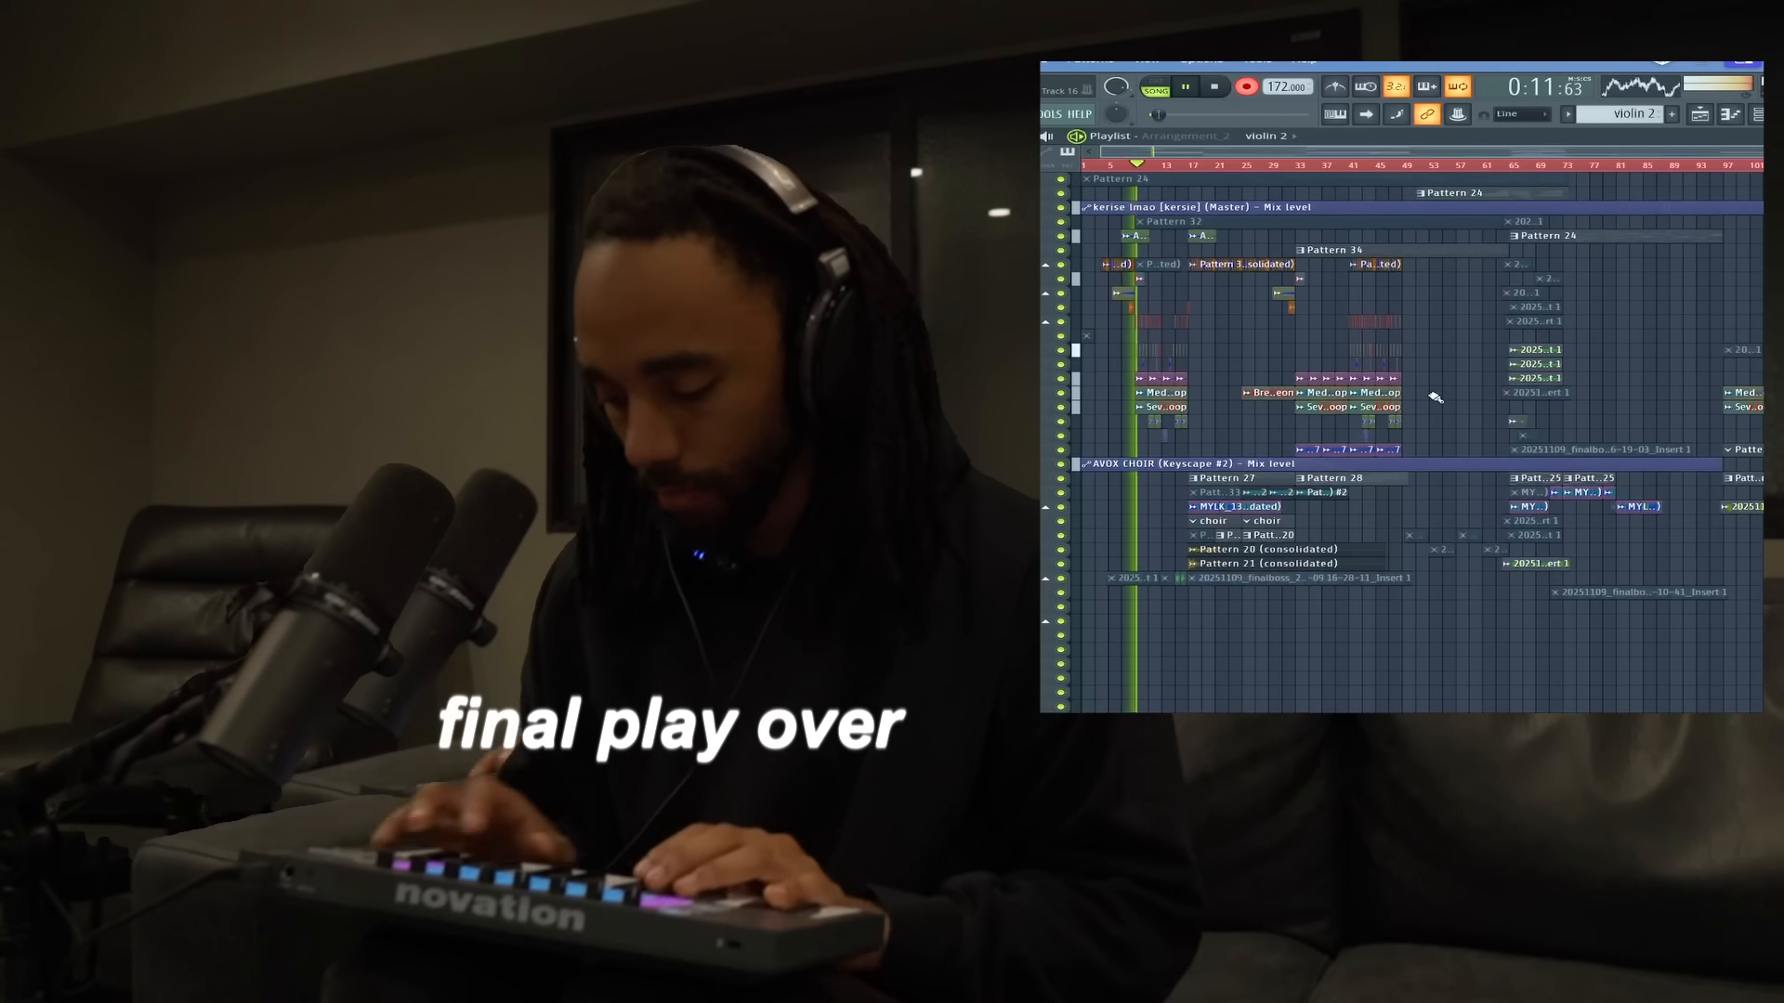